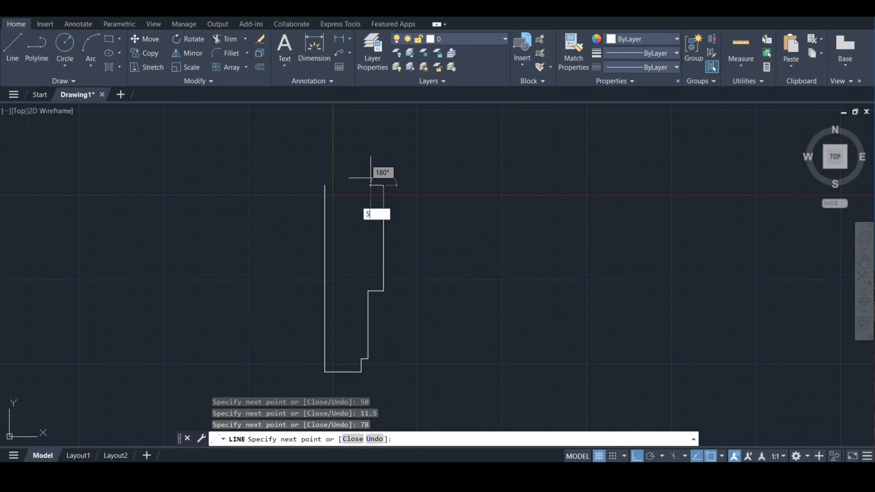
# - Continue the upper profile with lines 5 left, 10 down and 5 left, then a vertical inner wall down to just above the shoulder
pyautogui.press('Return')
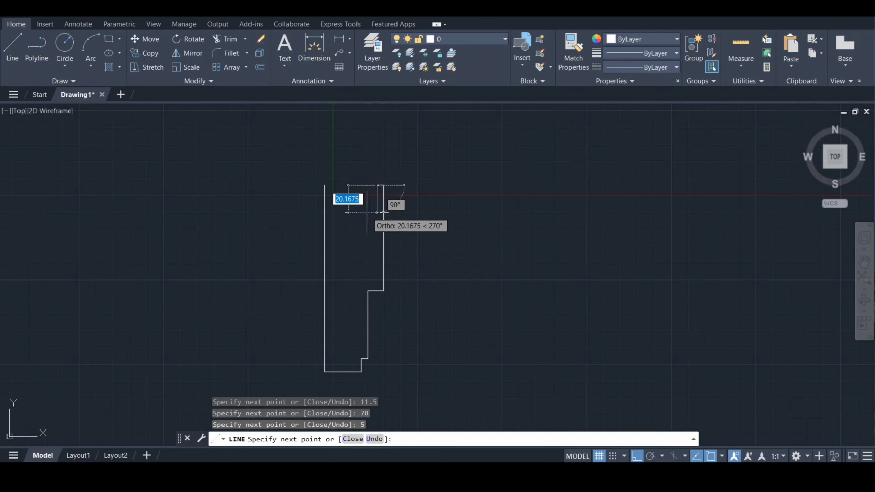
pyautogui.write('10')
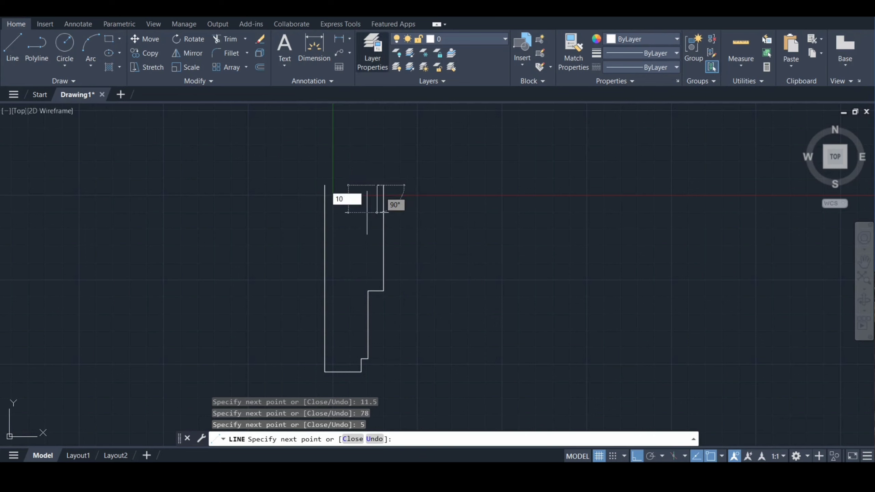
pyautogui.press('Return')
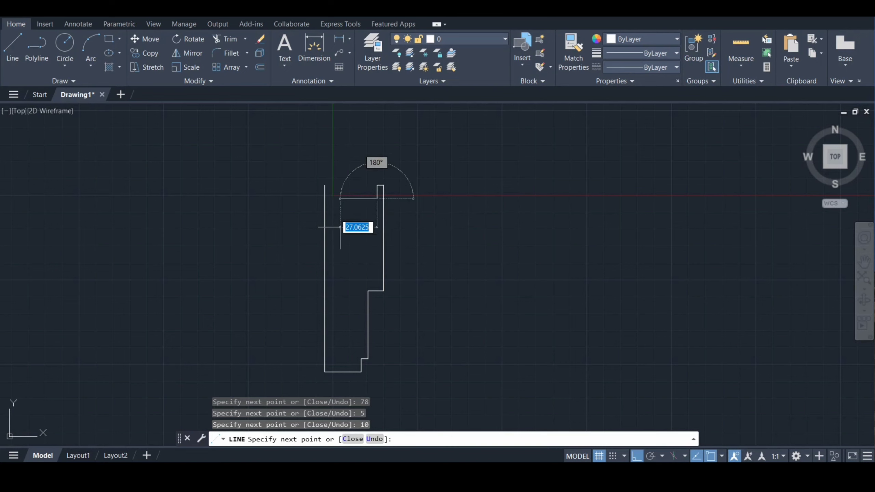
pyautogui.write('5')
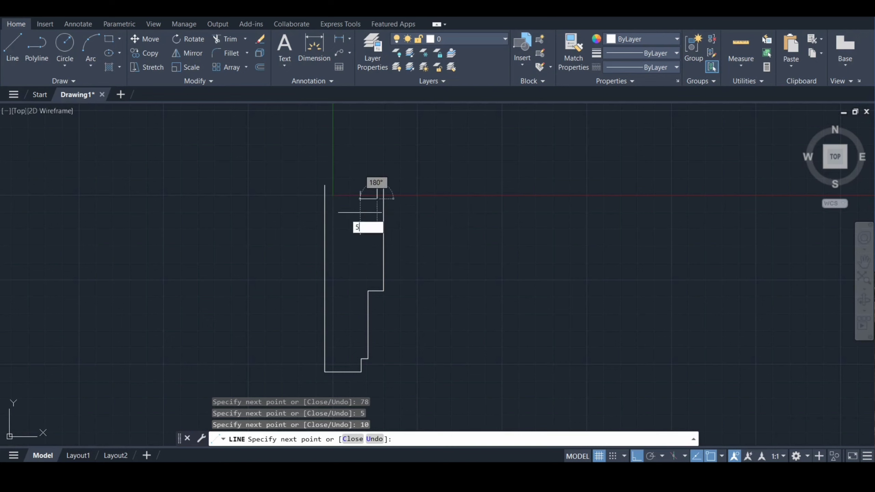
pyautogui.press('Return')
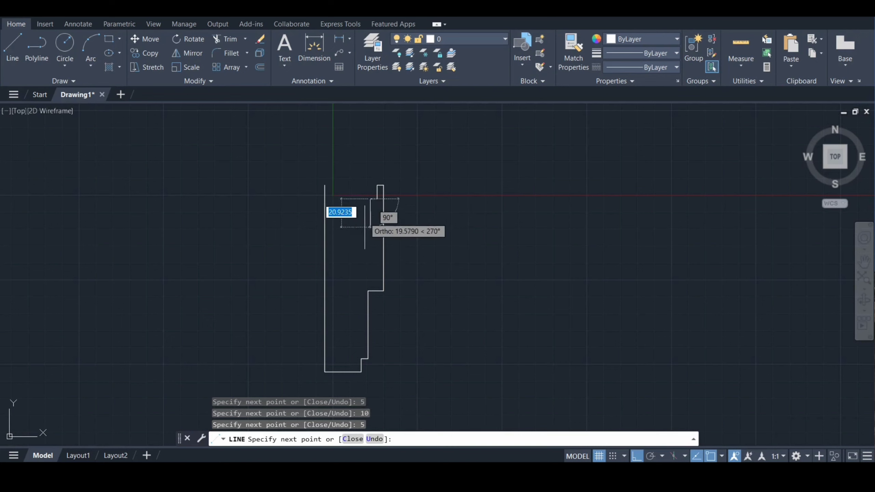
pyautogui.click(373, 281)
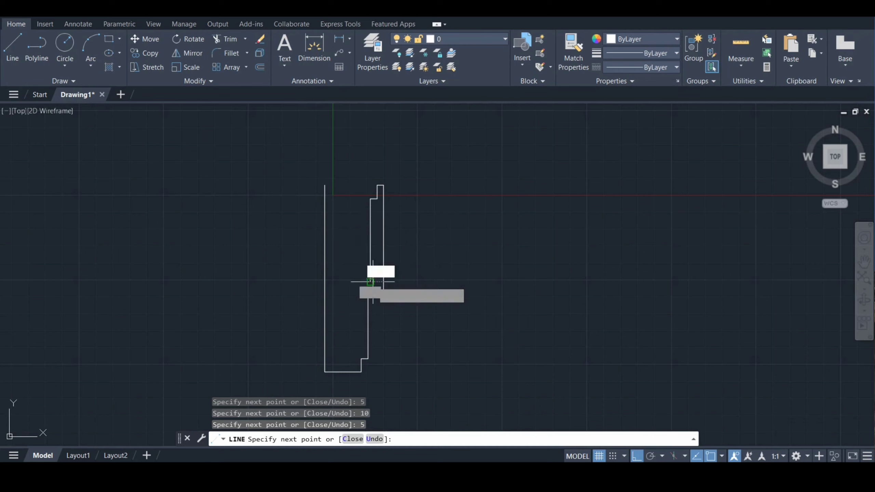
pyautogui.press('Escape')
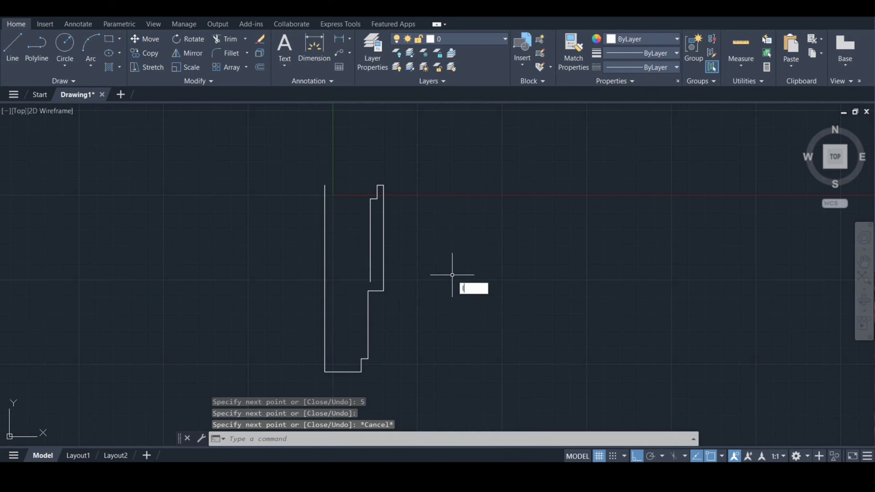
# - Draw a horizontal line from the outer corner of the shoulder across to the profile's left vertical edge
pyautogui.write('l')
pyautogui.press('Return')
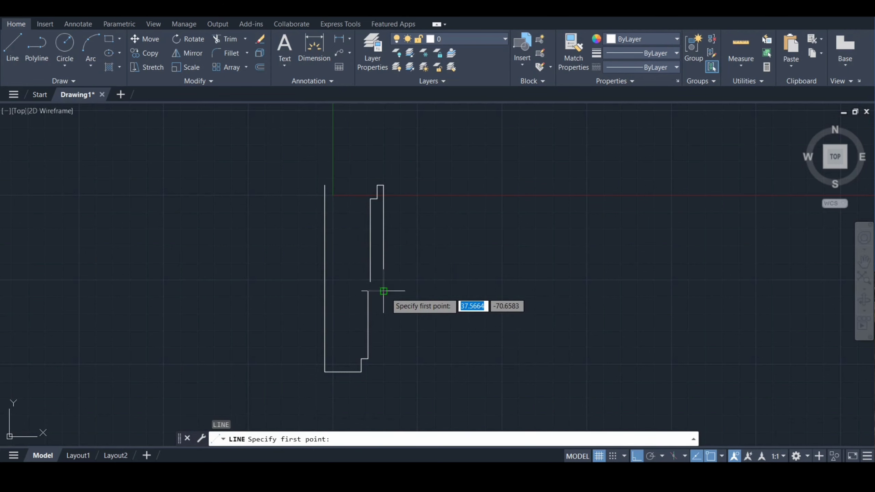
pyautogui.click(384, 291)
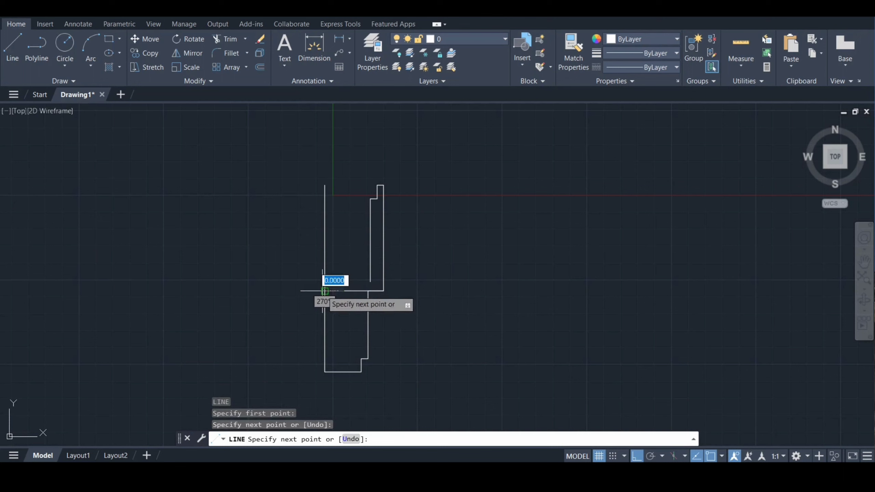
pyautogui.press('Escape')
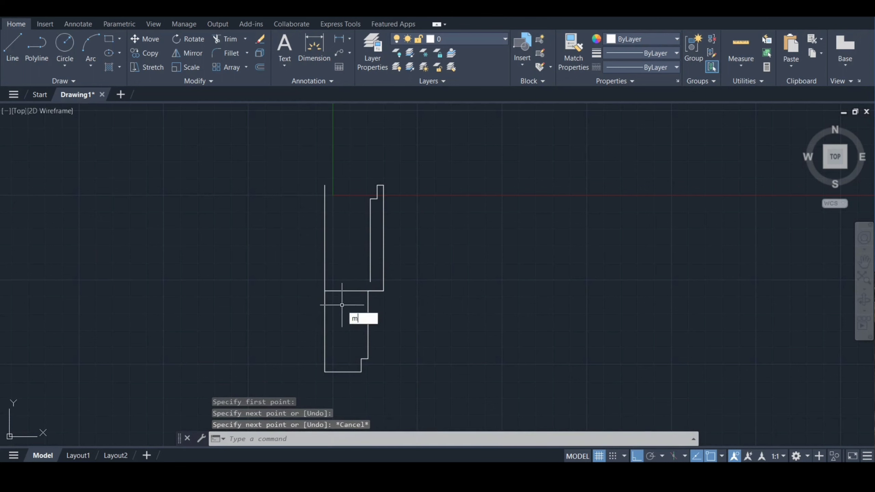
# - Move the new horizontal line straight up by 18 units
pyautogui.press('Return')
pyautogui.click(342, 291)
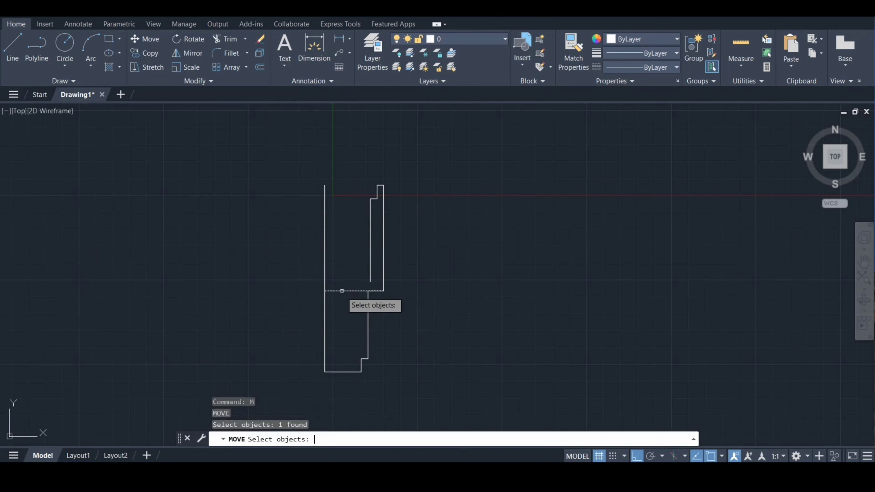
pyautogui.press('Return')
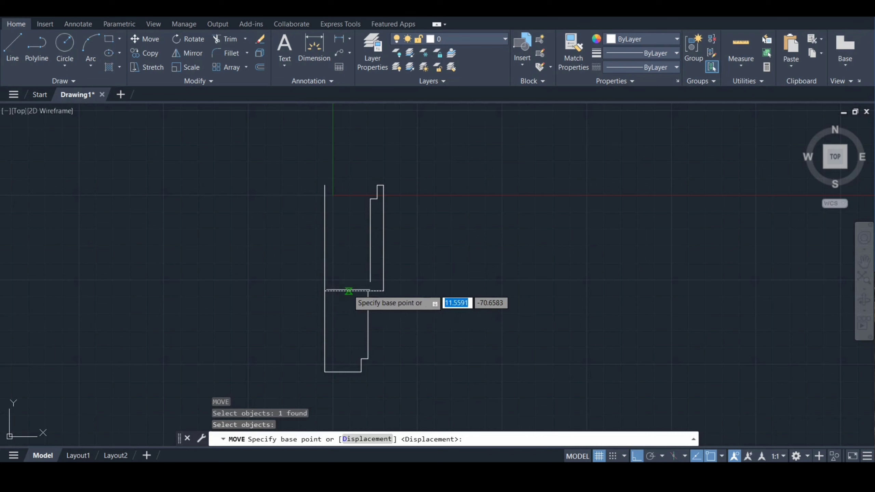
pyautogui.click(354, 290)
pyautogui.write('18')
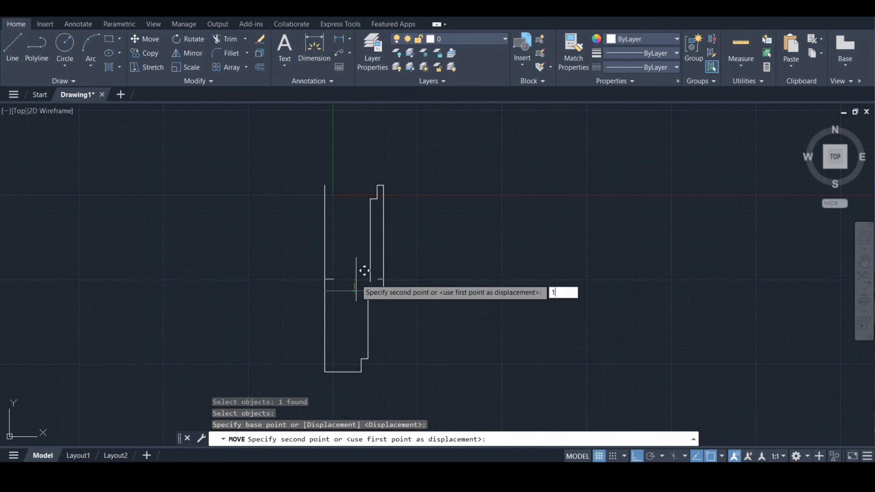
pyautogui.press('Return')
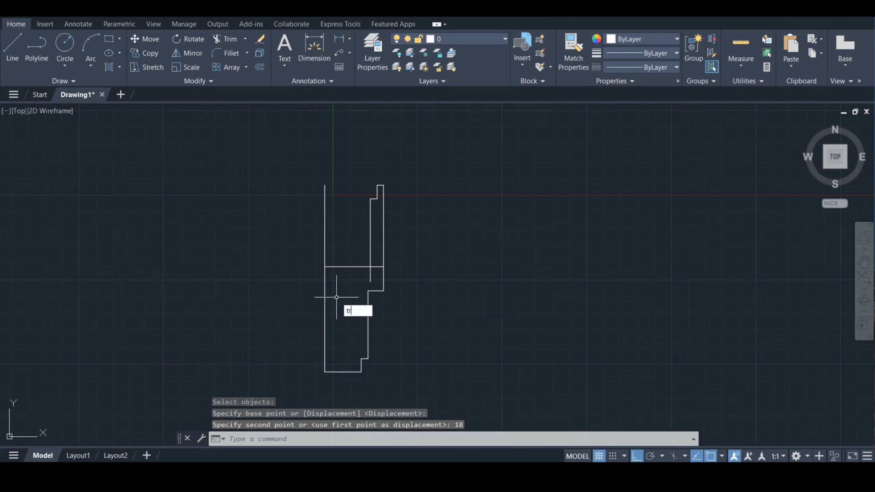
# - Trim the inner wall below the horizontal line, that line between the inner and outer walls, and the left edge above it
pyautogui.press('Return')
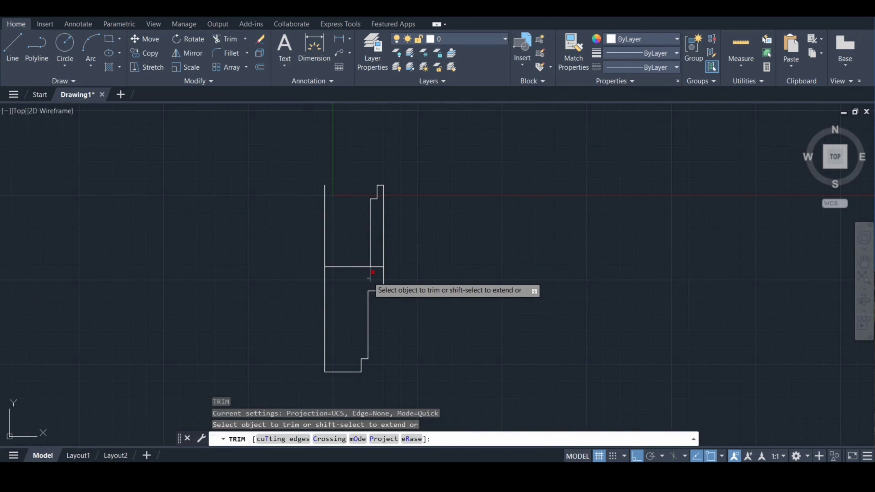
pyautogui.click(370, 275)
pyautogui.click(379, 267)
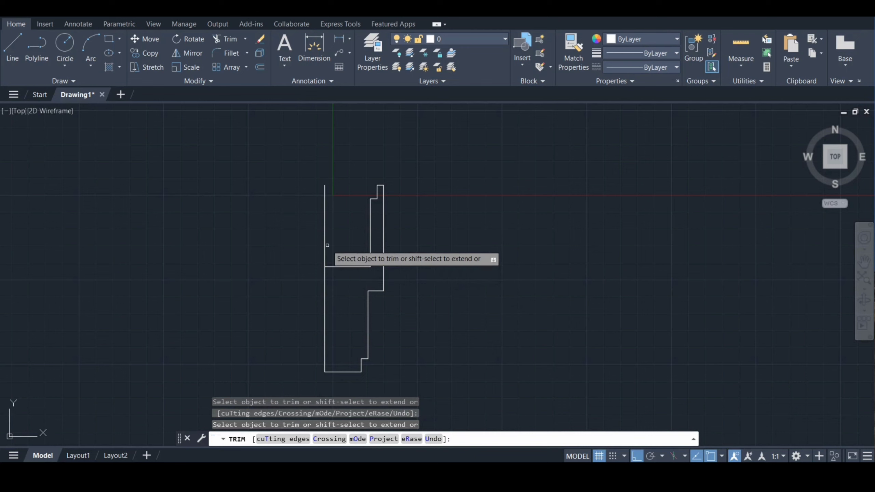
pyautogui.click(325, 246)
pyautogui.press('Return')
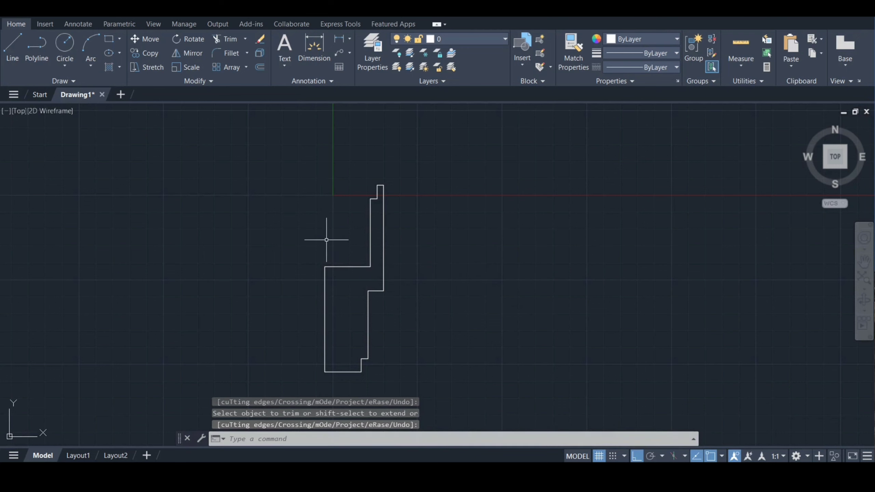
# - Draw a sloped line across the small step at the profile's lower right, joining its two outer corners
pyautogui.write('l')
pyautogui.press('Return')
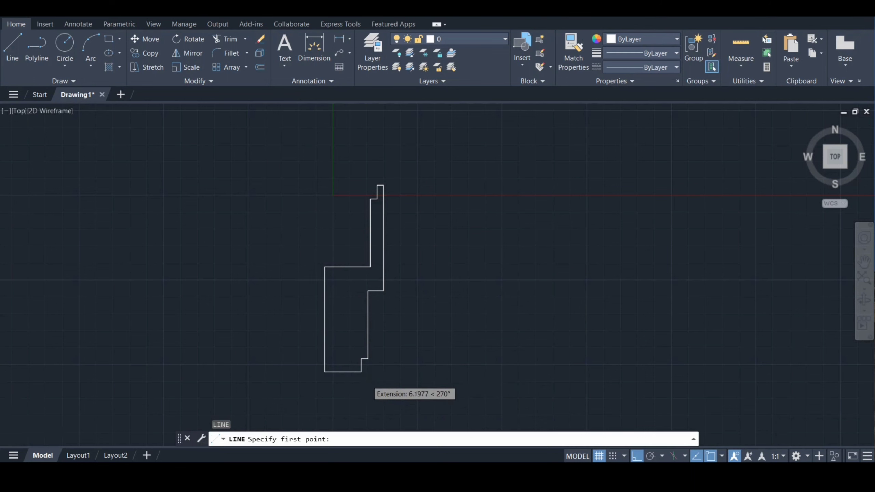
pyautogui.scroll(3, 368, 379)
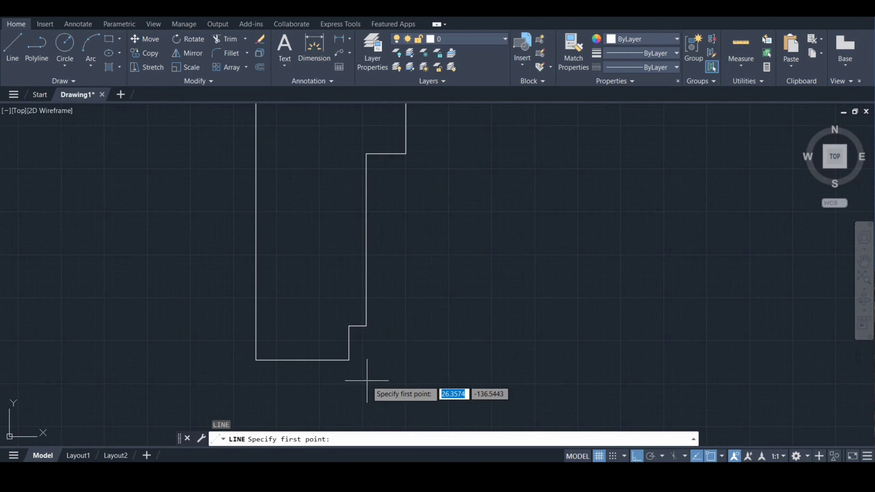
pyautogui.click(349, 361)
pyautogui.click(366, 326)
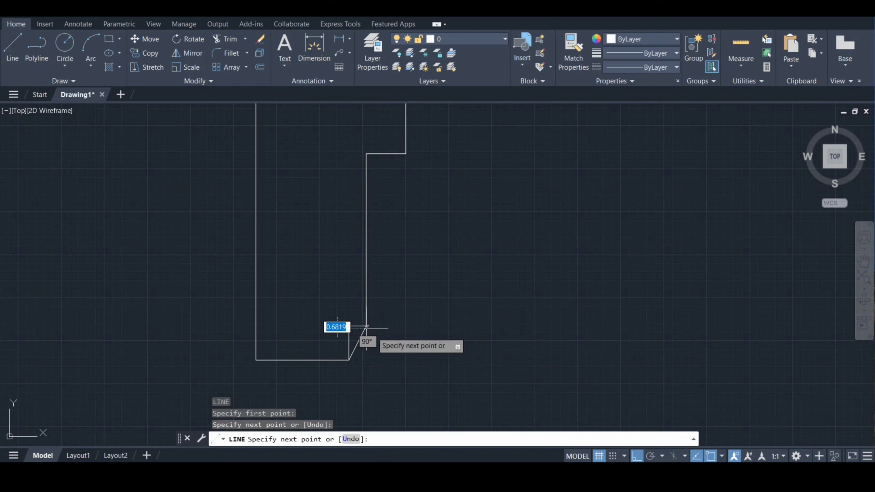
pyautogui.press('Escape')
# - Trim away the vertical and horizontal lines of the small lower step behind the sloped line
pyautogui.write('tr')
pyautogui.press('Return')
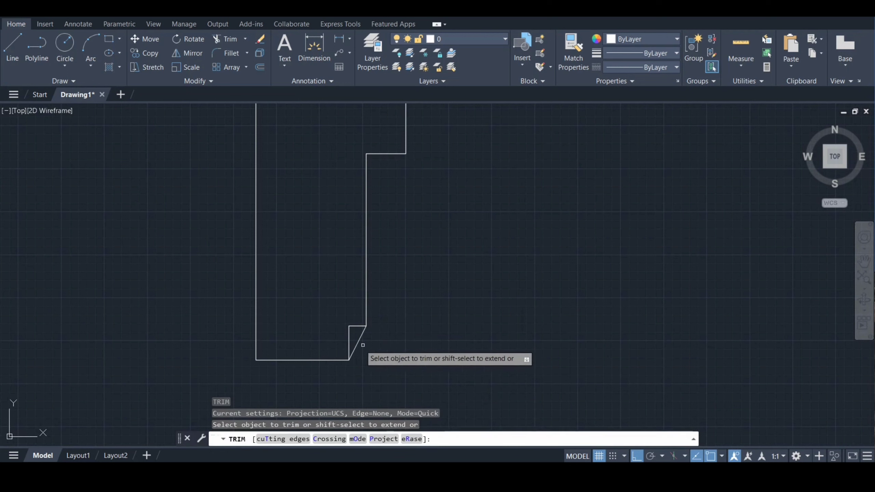
pyautogui.click(349, 335)
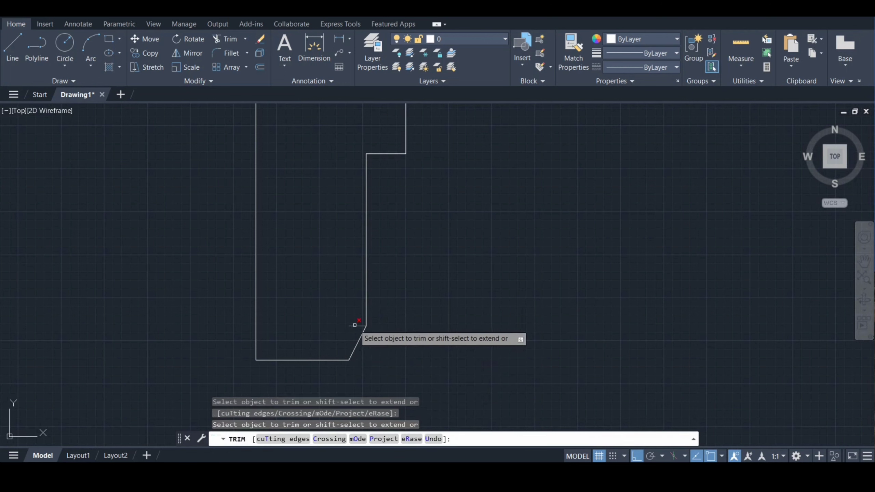
pyautogui.press('Return')
# - Draw a sloped line across the small step at the top of the inner wall, joining its two outer corners
pyautogui.scroll(-2, 351, 332)
pyautogui.moveTo(352, 331); pyautogui.dragTo(374, 459, button='middle')
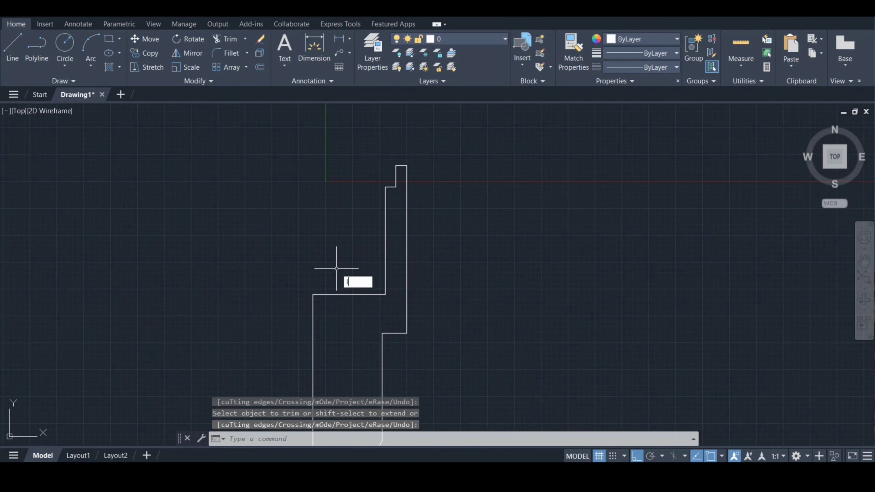
pyautogui.write('l')
pyautogui.press('Return')
pyautogui.click(396, 187)
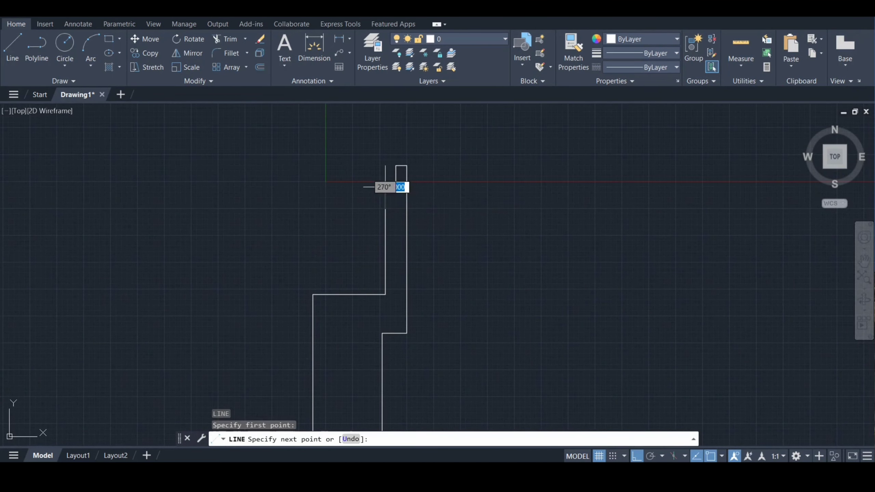
pyautogui.click(396, 166)
pyautogui.press('Escape')
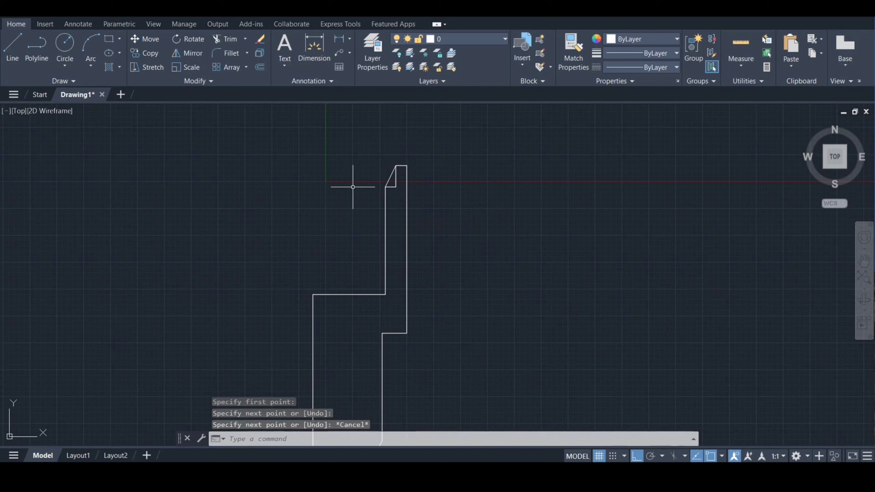
# - Trim away the square step lines behind the sloped line at the top of the inner wall
pyautogui.press('Return')
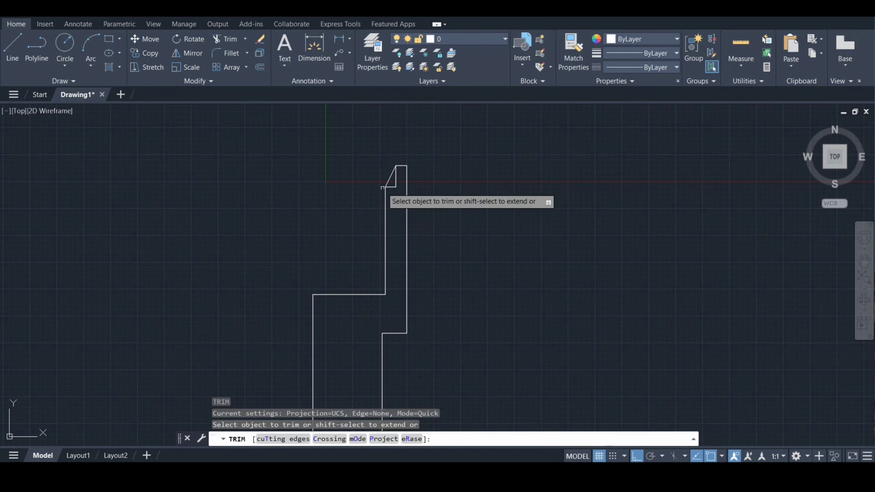
pyautogui.click(395, 182)
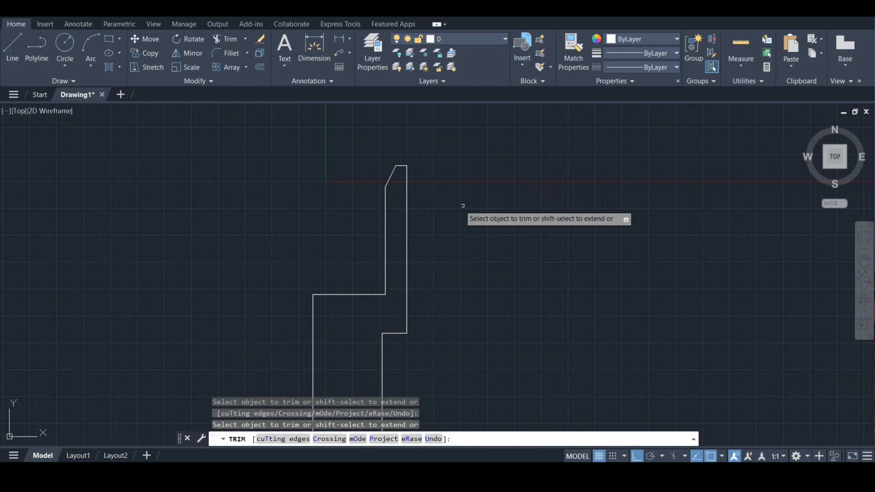
pyautogui.press('Return')
# - Select all the profile lines and join them into one closed outline
pyautogui.scroll(-2, 466, 217)
pyautogui.hotkey('ctrl', 'a')
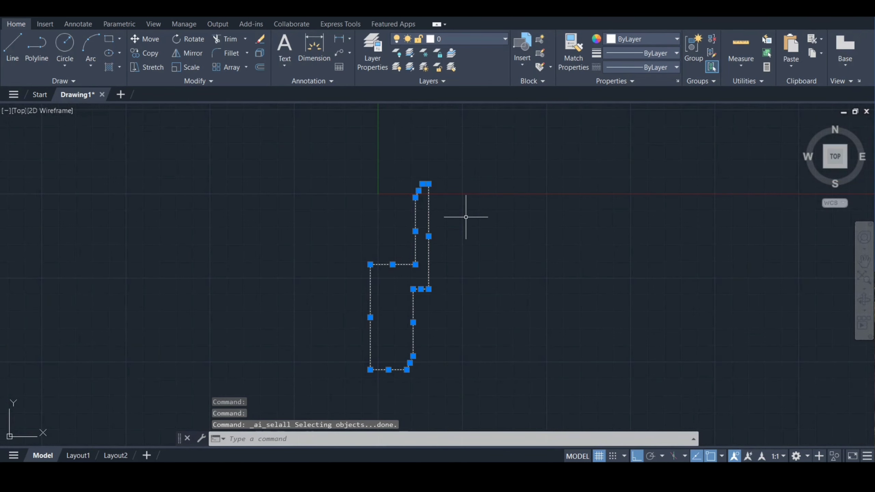
pyautogui.write('j')
pyautogui.press('Return')
# - Revolve the closed profile 360 degrees about its left vertical edge to create a solid
pyautogui.write('r')
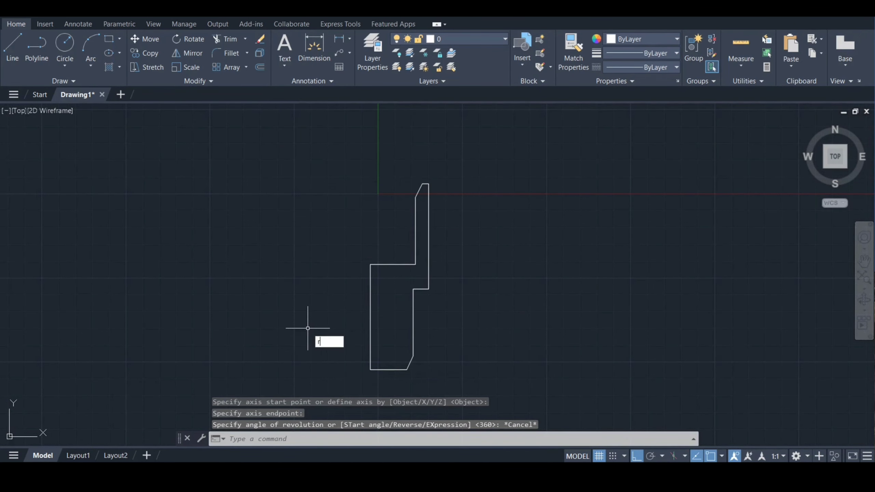
pyautogui.press('Return')
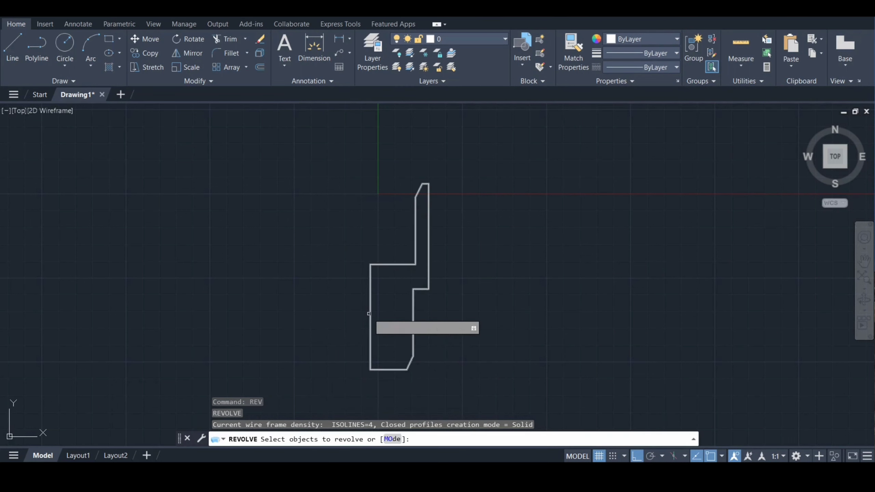
pyautogui.click(368, 313)
pyautogui.press('Return')
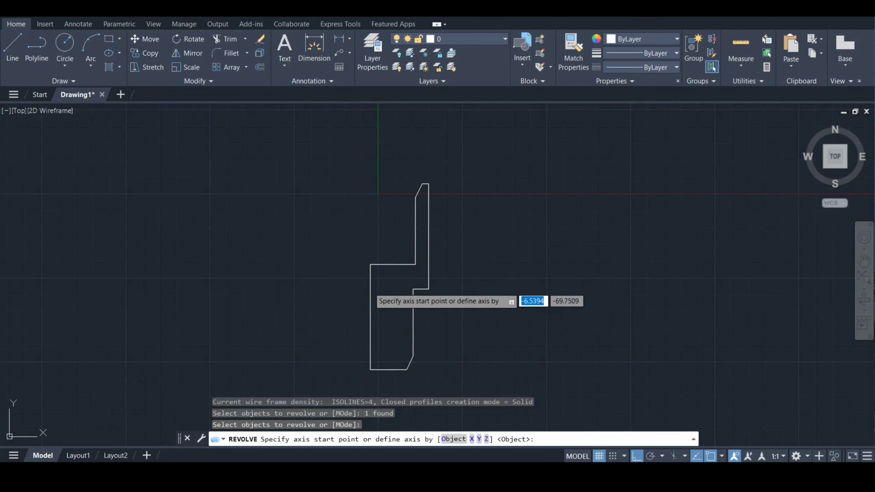
pyautogui.click(370, 264)
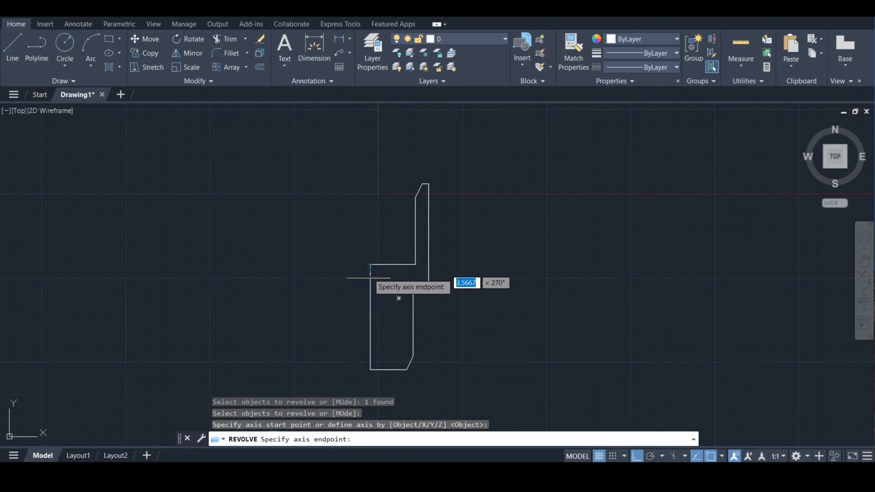
pyautogui.click(371, 368)
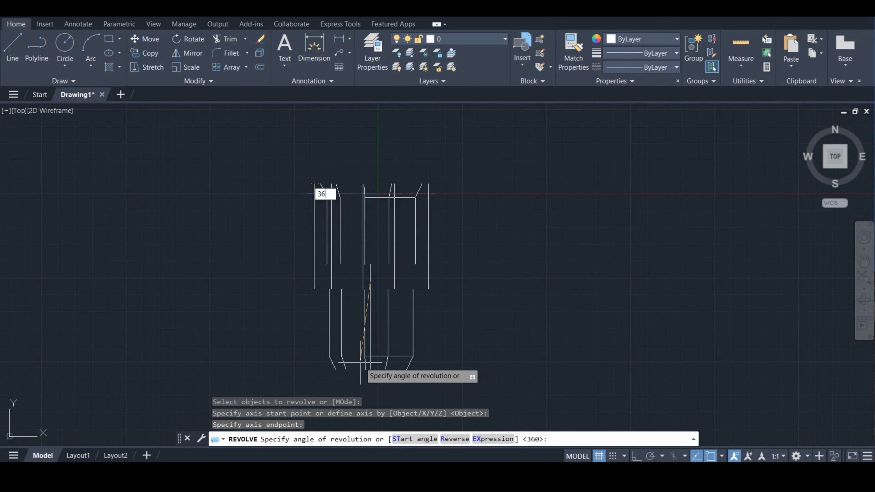
pyautogui.press('Return')
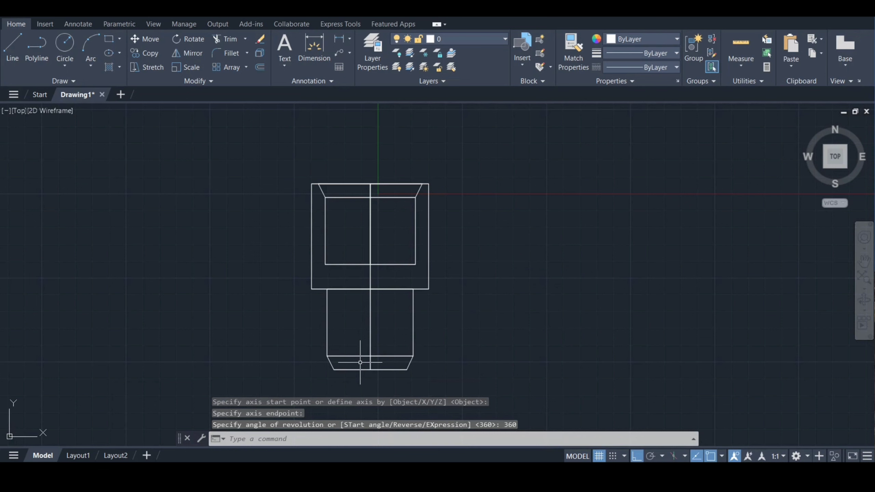
# - Undo the last operation
pyautogui.scroll(2, 511, 318)
pyautogui.moveTo(511, 322)
pyautogui.mouseDown(button='middle')
pyautogui.moveTo(522, 322)
pyautogui.moveTo(507, 325)
pyautogui.mouseUp(button='middle')
pyautogui.scroll(-4, 516, 326)
pyautogui.scroll(2, 508, 324)
pyautogui.hotkey('ctrl', 'z')
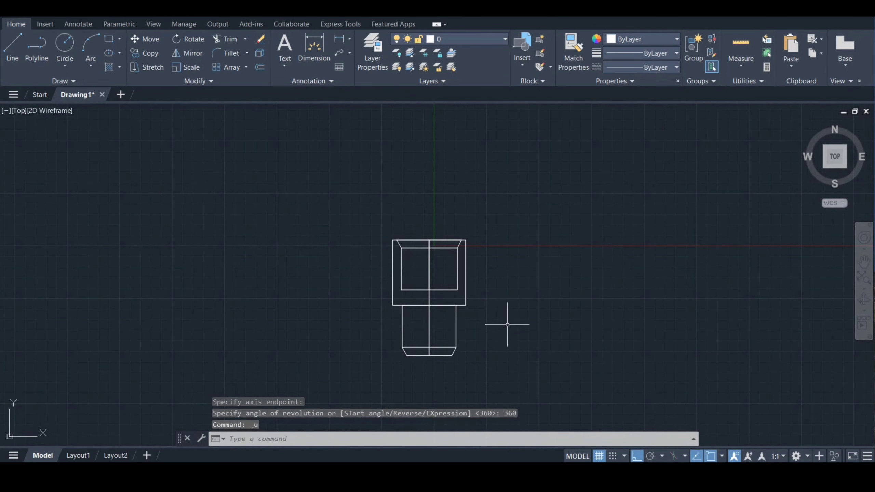
# - Display the revolved solid in the Realistic visual style
pyautogui.hotkey('ctrl', 'z')
pyautogui.moveTo(507, 325); pyautogui.dragTo(565, 319, button='middle')
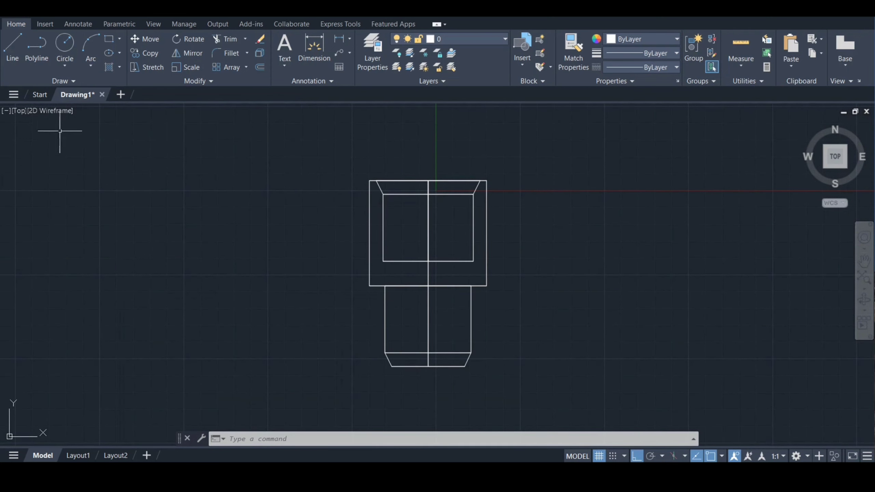
pyautogui.click(50, 111)
pyautogui.click(98, 174)
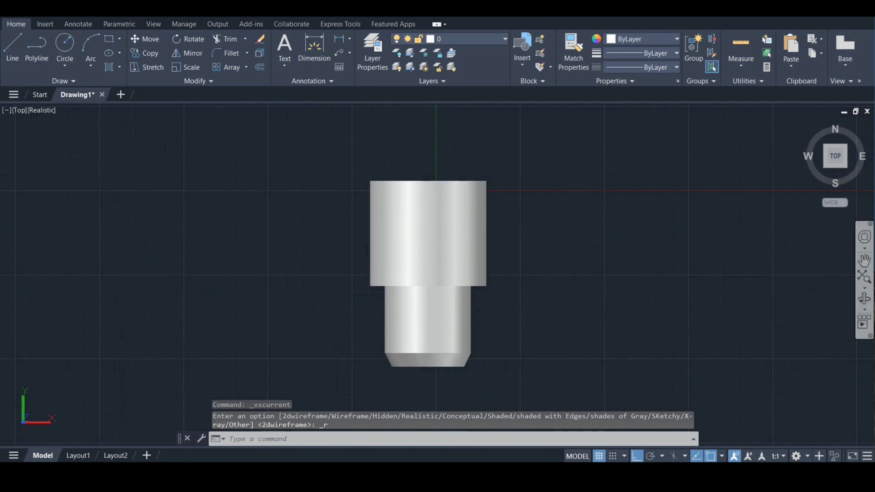
pyautogui.click(864, 298)
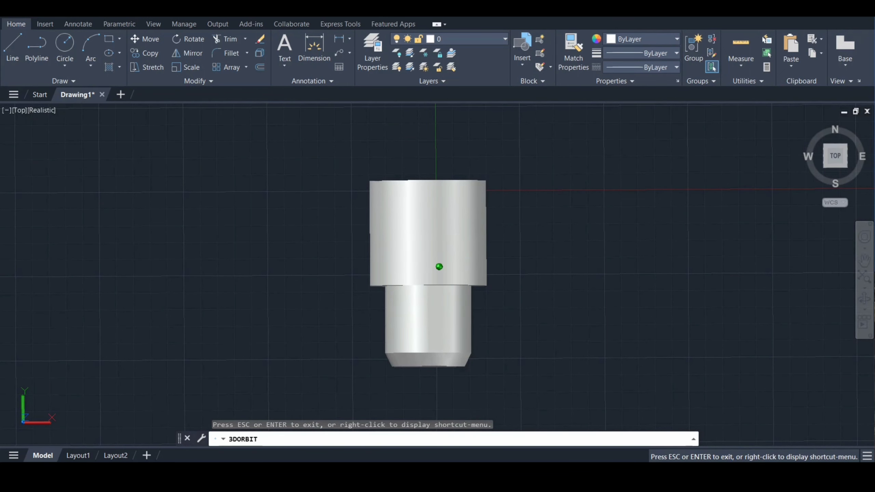
pyautogui.press('Escape')
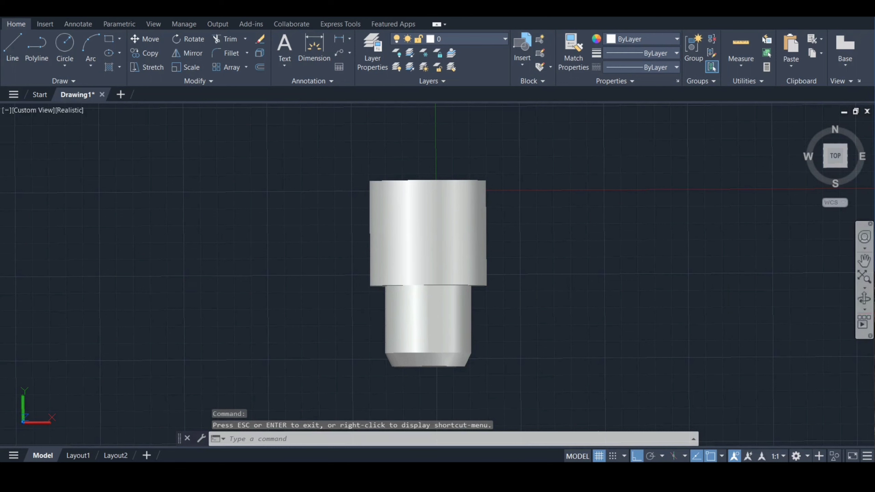
pyautogui.hotkey('ctrl', 'z')
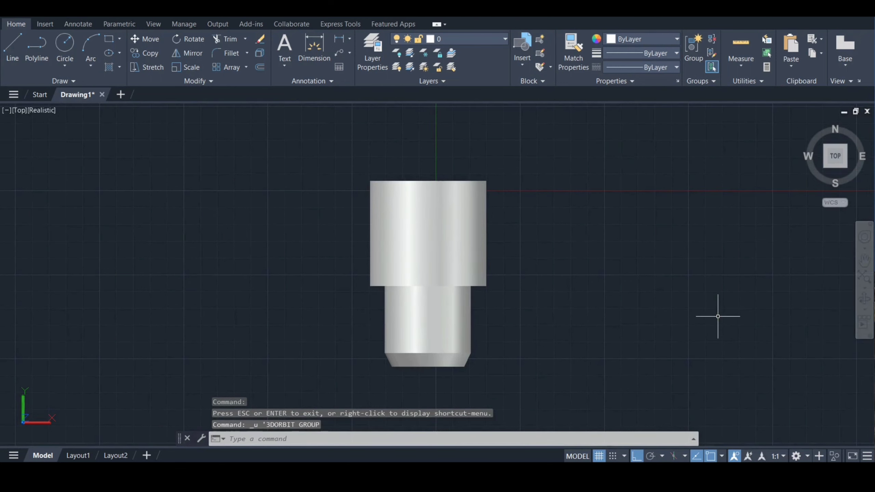
# - Free-orbit the solid to look into its open hollow end and turn off the grid
pyautogui.click(864, 310)
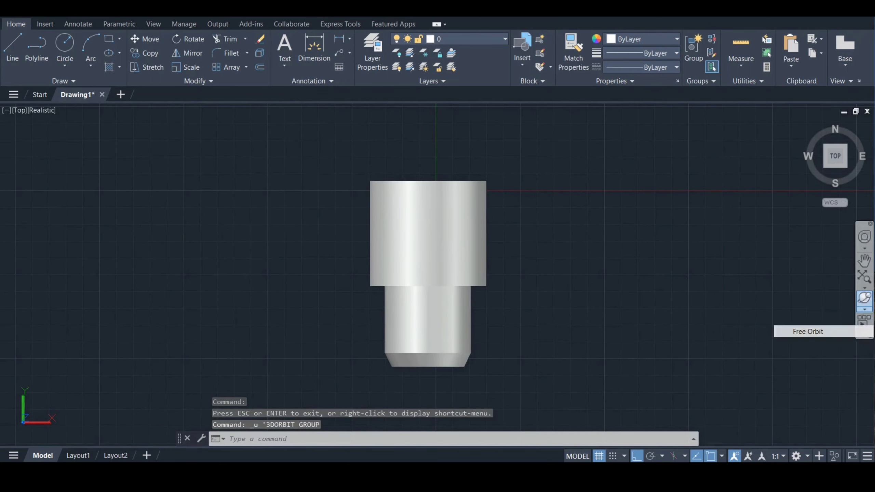
pyautogui.click(816, 332)
pyautogui.moveTo(439, 248); pyautogui.dragTo(439, 266)
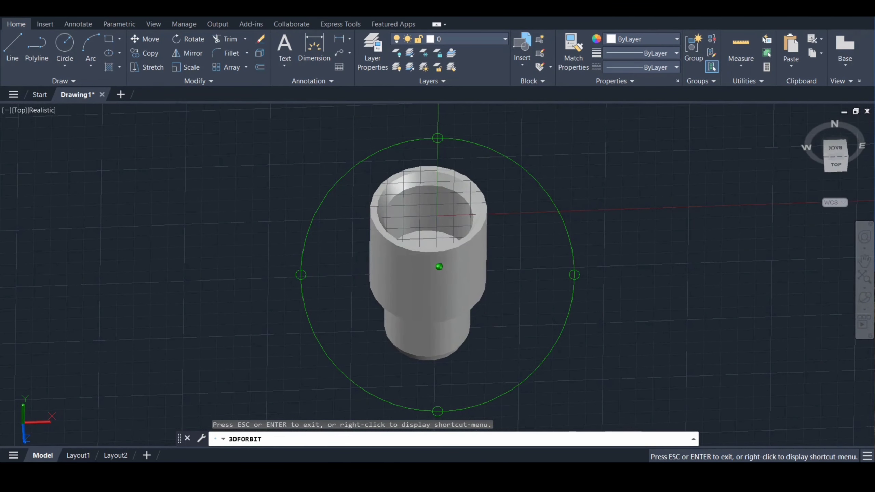
pyautogui.press('Escape')
pyautogui.press('F7')
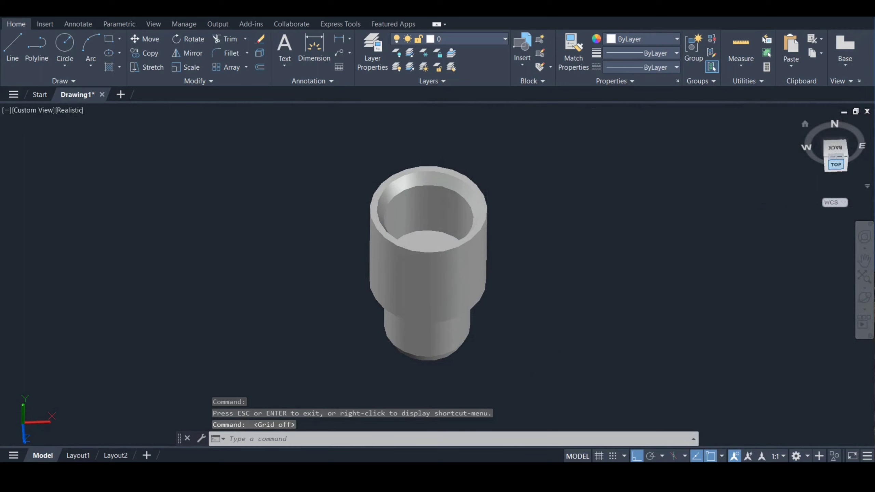
# - Return to the upright top view and draw a small circle centred on the open rim of the larger cylinder
pyautogui.click(835, 164)
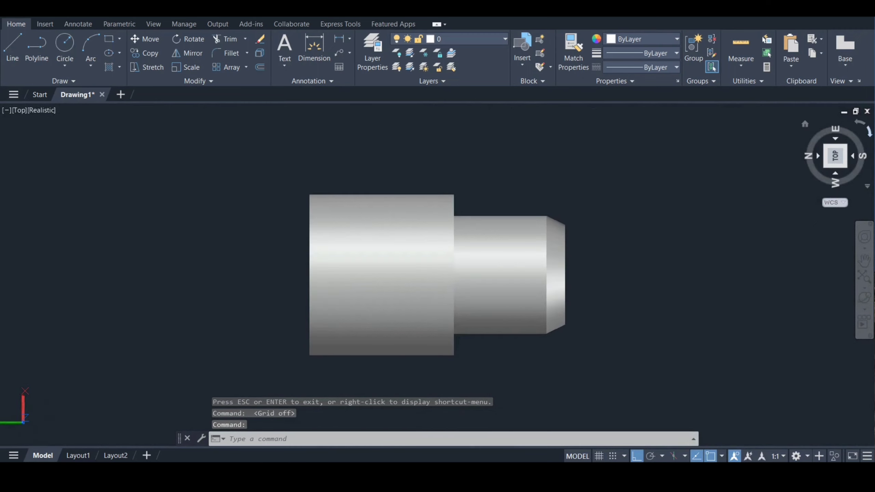
pyautogui.click(868, 131)
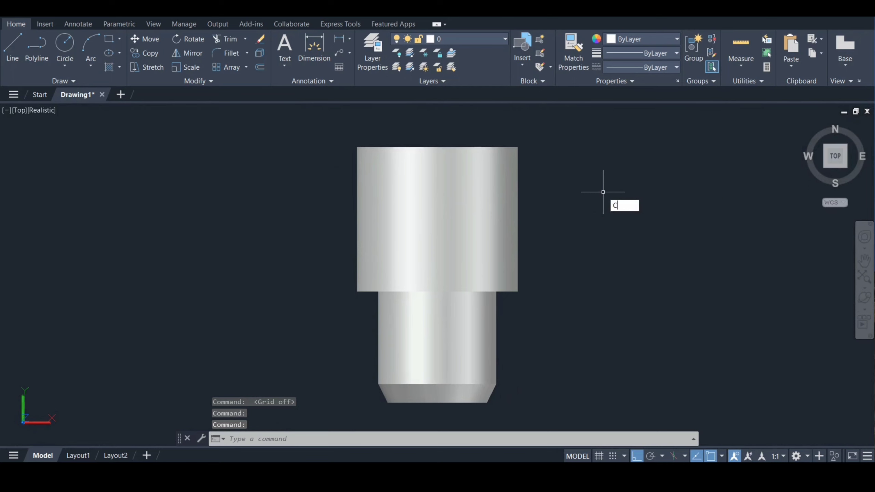
pyautogui.press('Return')
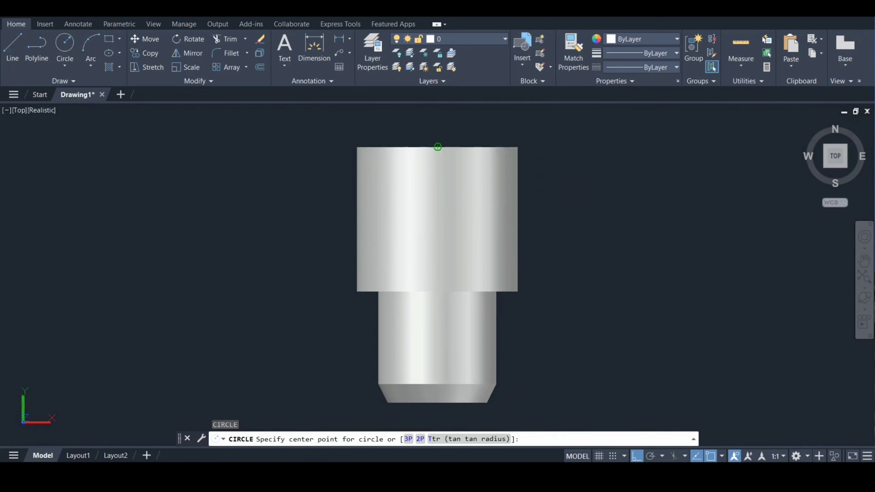
pyautogui.click(438, 147)
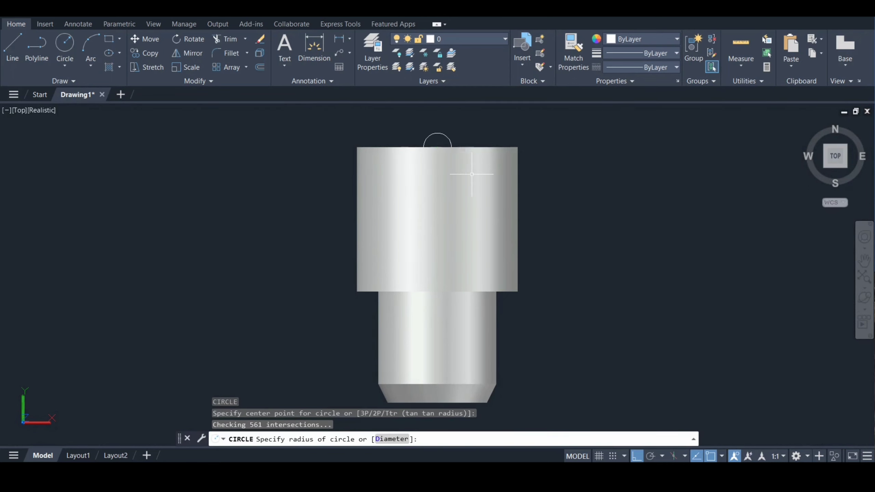
pyautogui.press('Escape')
# - Move the small circle 52.5 units along the part's axis, from the centre of the inner bevel's lower edge to the hollow's floor centre
pyautogui.click(864, 297)
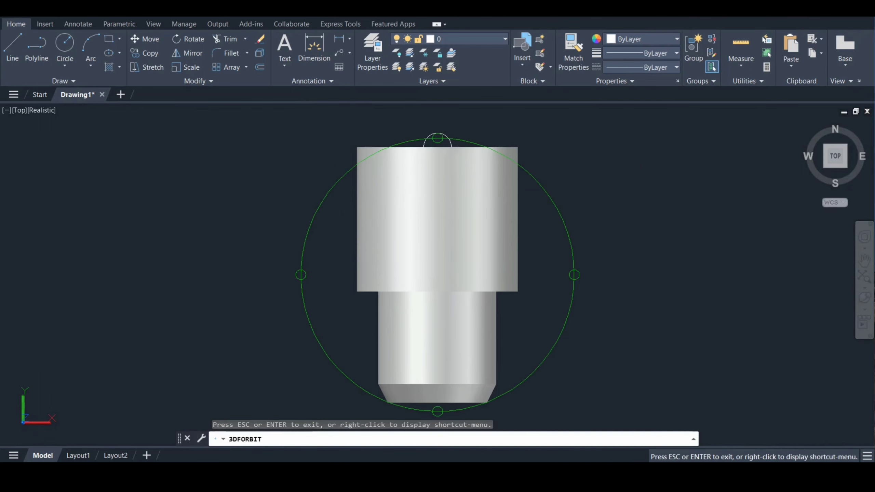
pyautogui.moveTo(453, 241); pyautogui.dragTo(453, 264)
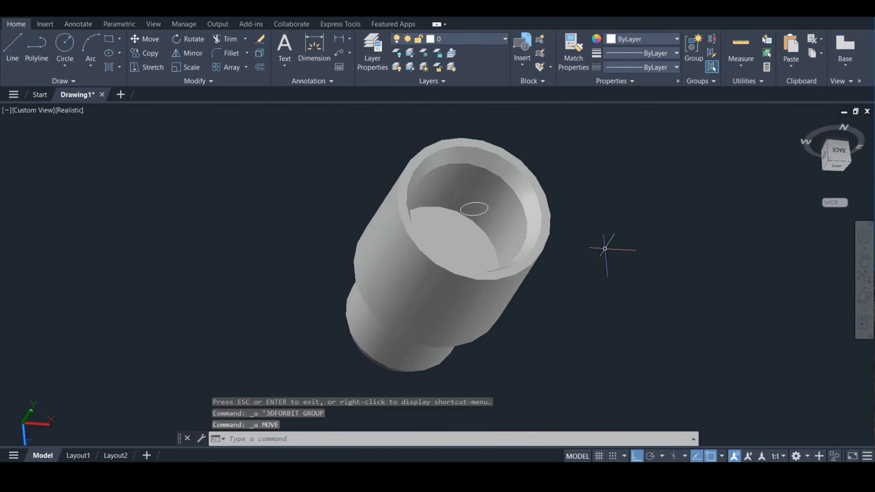
pyautogui.write('m')
pyautogui.press('Return')
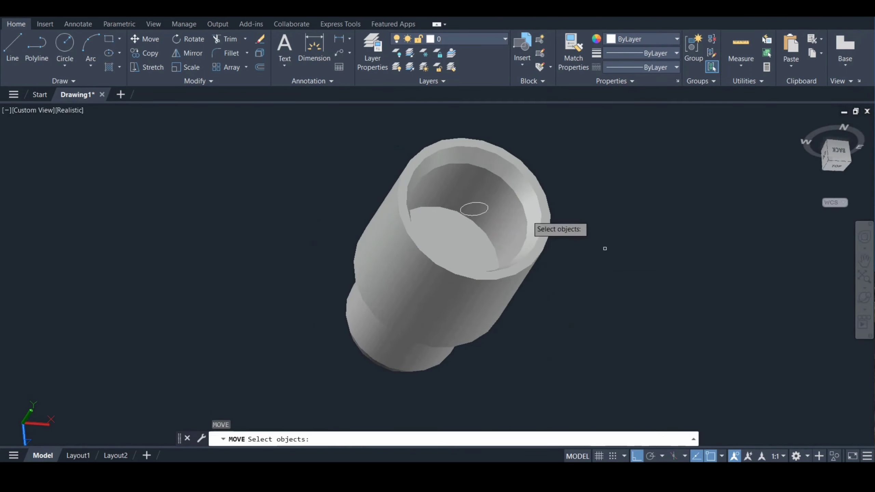
pyautogui.click(466, 205)
pyautogui.press('Return')
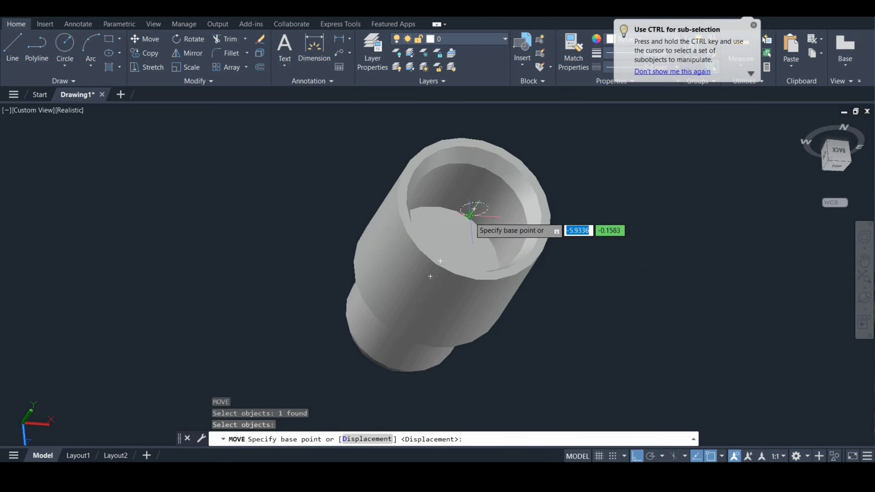
pyautogui.click(469, 217)
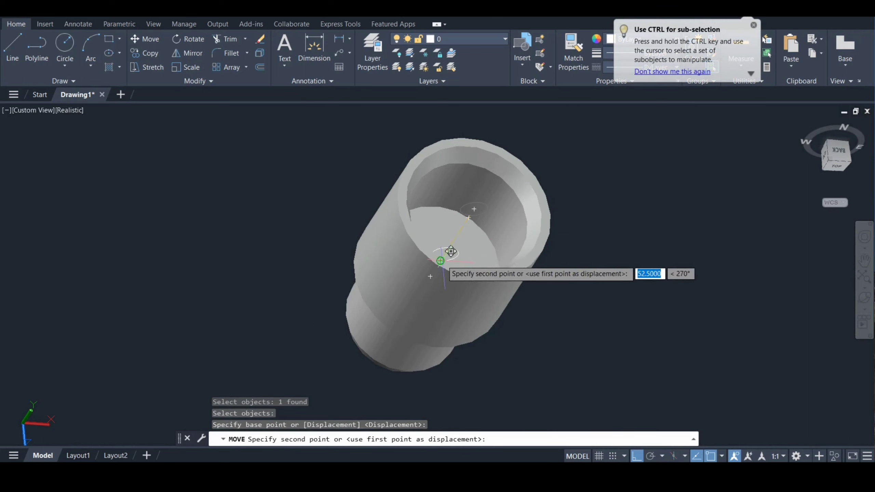
pyautogui.click(451, 251)
# - Presspull the small circle into a round rod that extends out through the wall of the larger cylinder
pyautogui.click(865, 298)
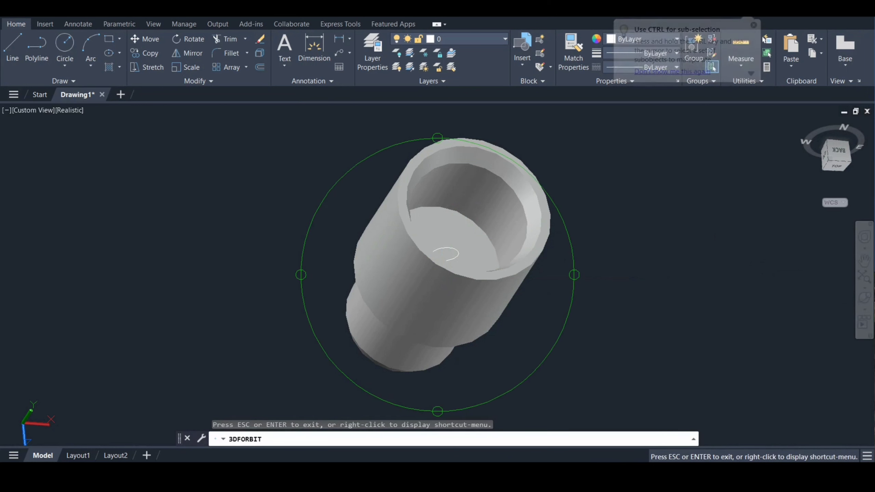
pyautogui.moveTo(475, 220); pyautogui.dragTo(453, 265)
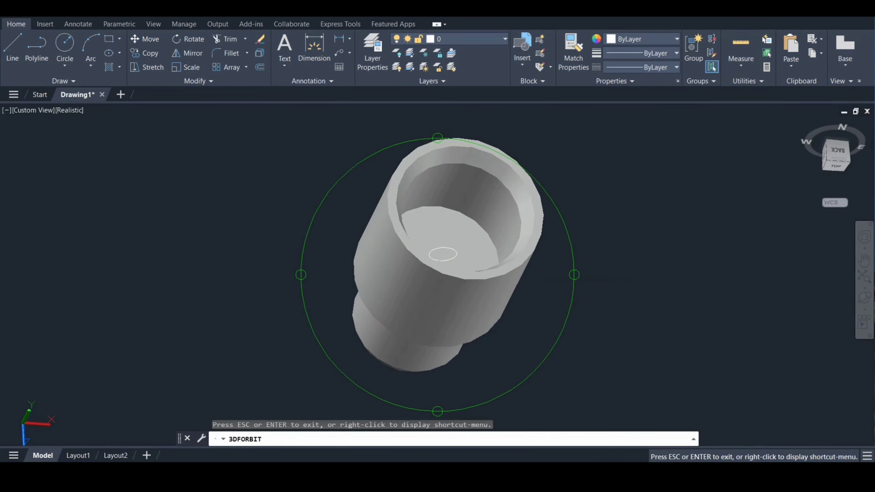
pyautogui.press('Escape')
pyautogui.write('p')
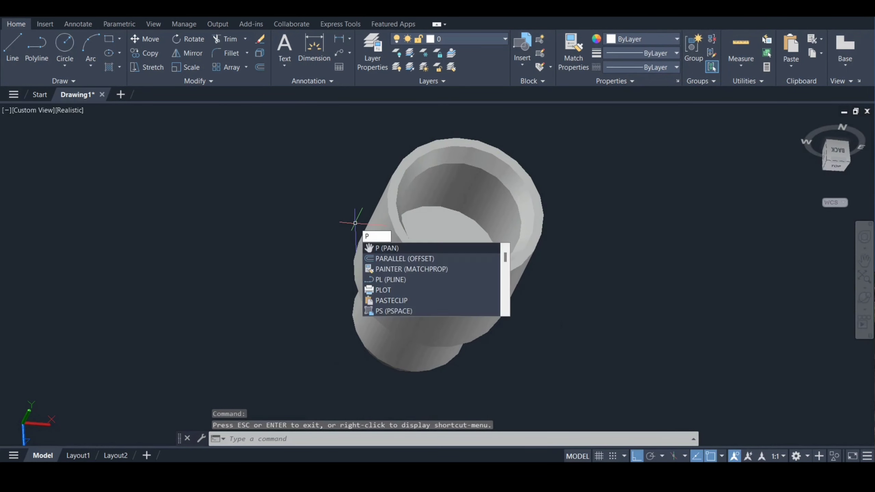
pyautogui.write('ress')
pyautogui.press('Return')
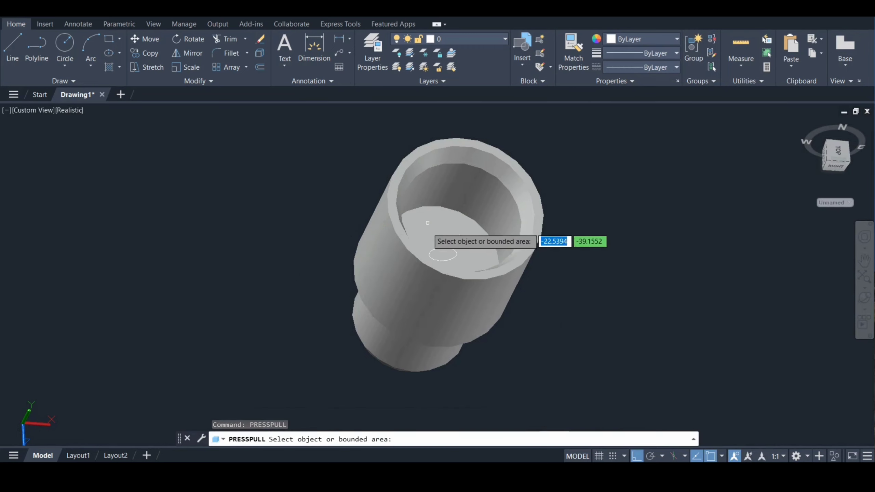
pyautogui.click(442, 254)
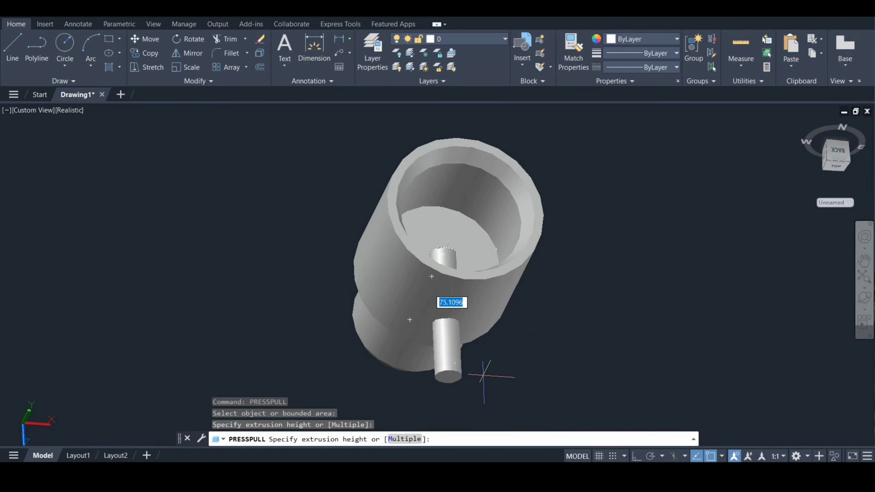
pyautogui.click(505, 385)
pyautogui.press('Return')
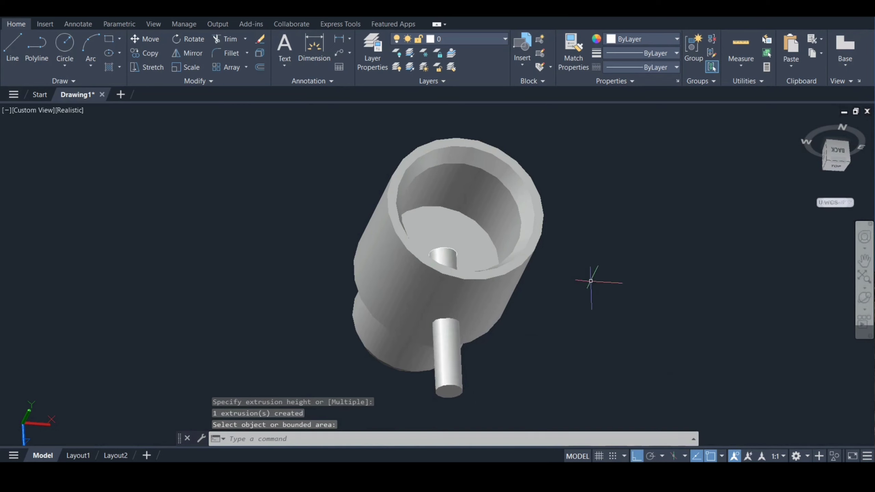
pyautogui.click(827, 151)
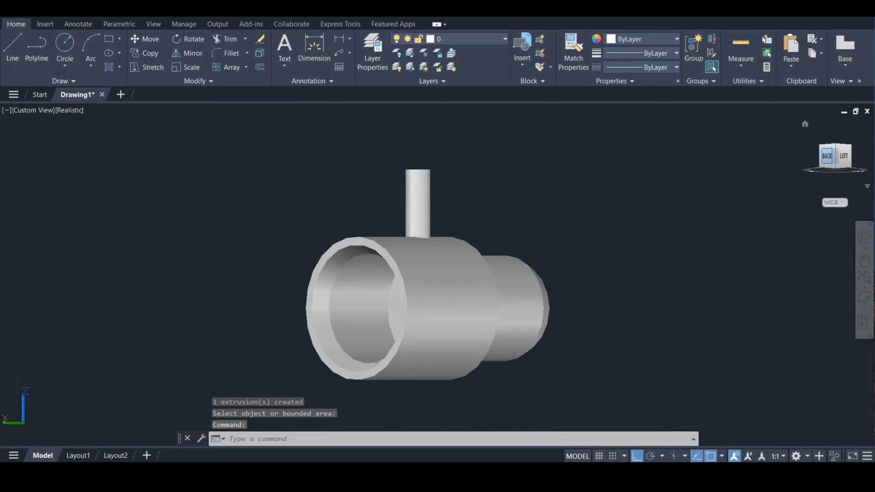
pyautogui.click(827, 156)
pyautogui.hotkey('ctrl', 'z')
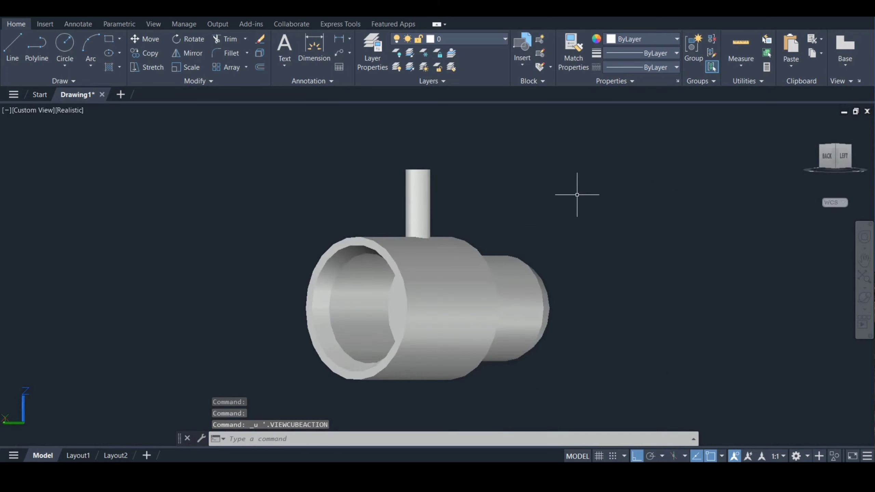
pyautogui.hotkey('ctrl', 'z')
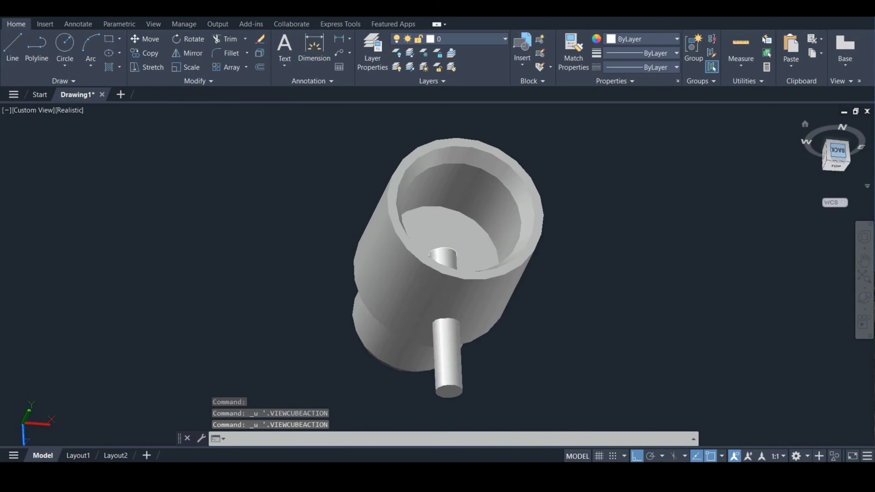
# - Switch to the Back view and align the UCS with that view
pyautogui.click(837, 151)
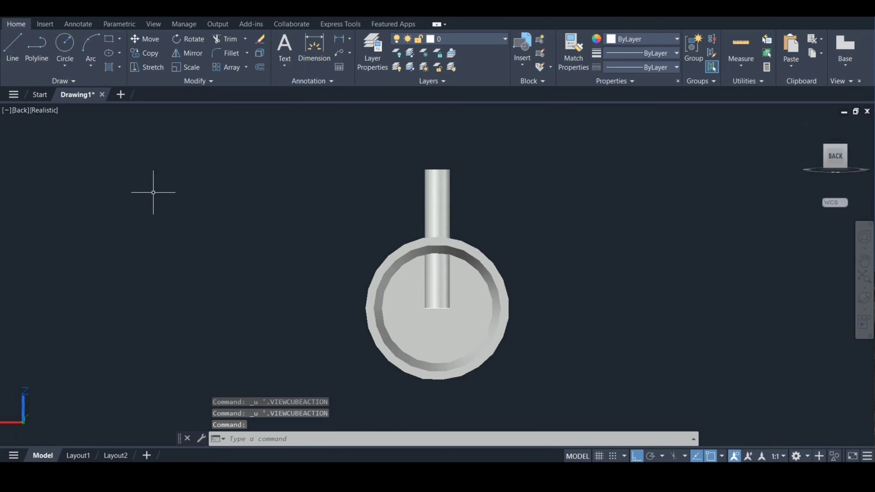
pyautogui.write('ucs')
pyautogui.press('Return')
pyautogui.press('Return')
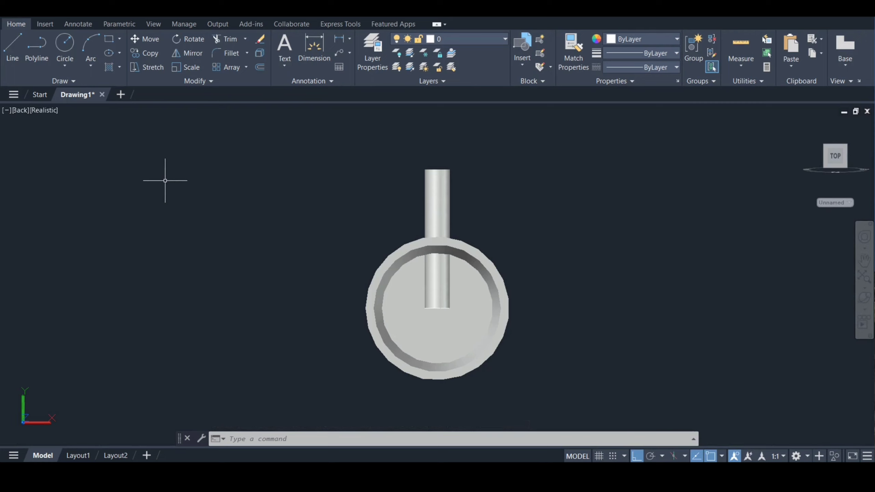
# - Create an associative polar array of the rod with 4 items over 360 degrees, centred on the rod's inner end at the part's axis
pyautogui.write('ar')
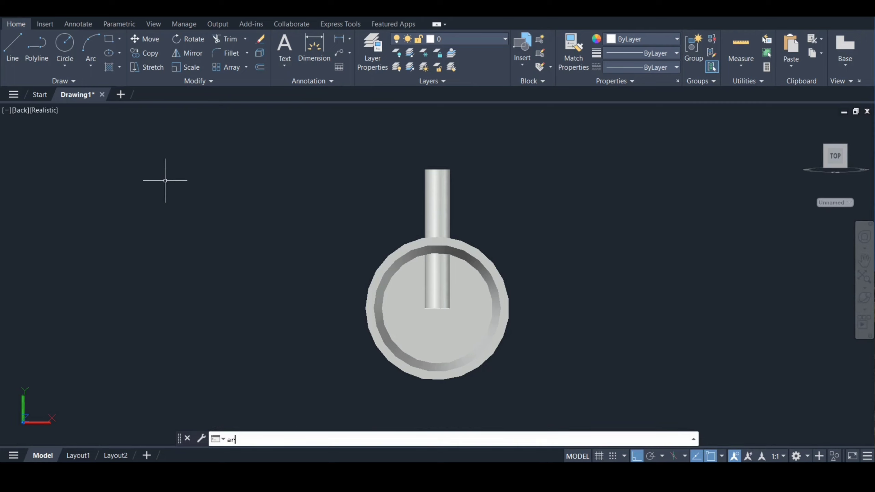
pyautogui.press('Return')
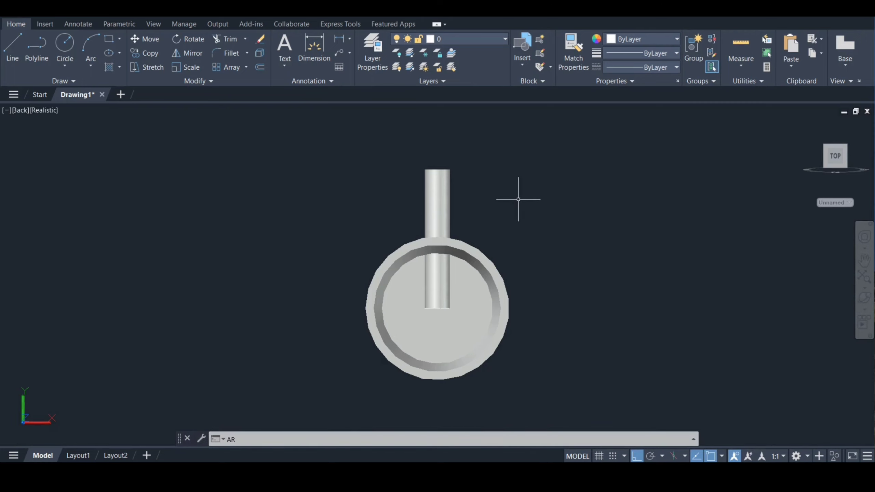
pyautogui.keyDown('shift'); pyautogui.moveTo(519, 199); pyautogui.dragTo(352, 173, button='middle'); pyautogui.keyUp('shift')
pyautogui.write('a')
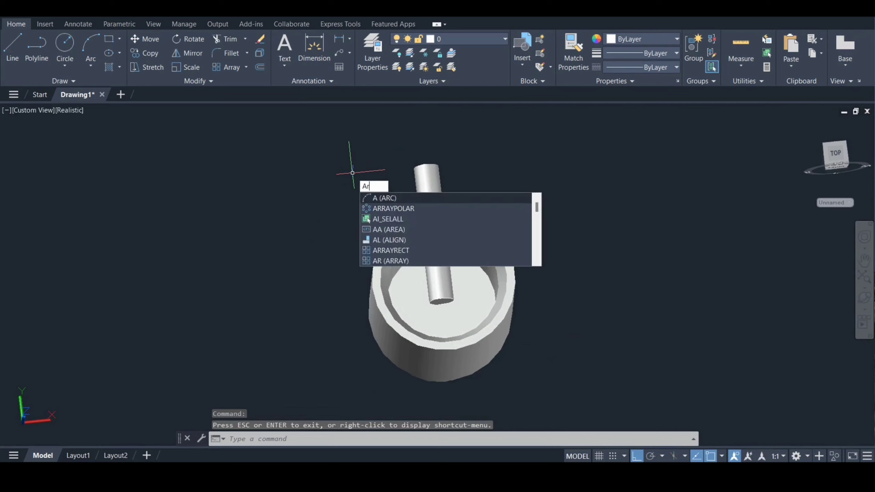
pyautogui.write('r')
pyautogui.press('Return')
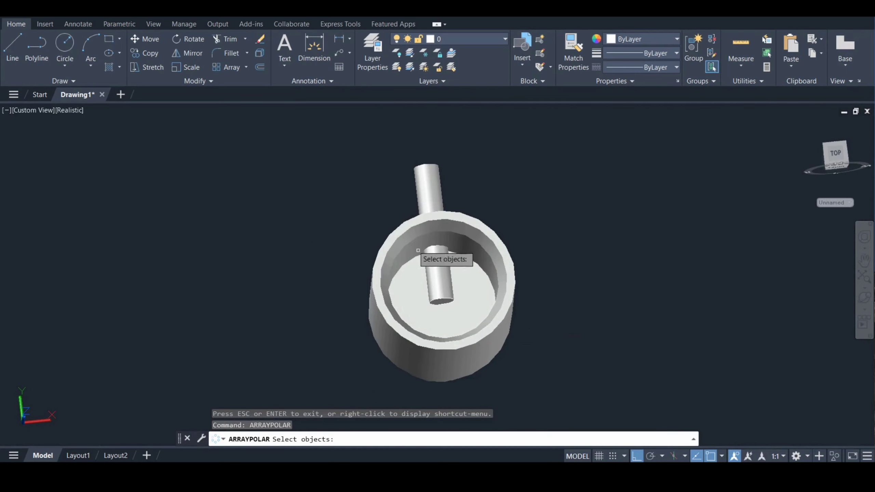
pyautogui.click(443, 273)
pyautogui.press('Return')
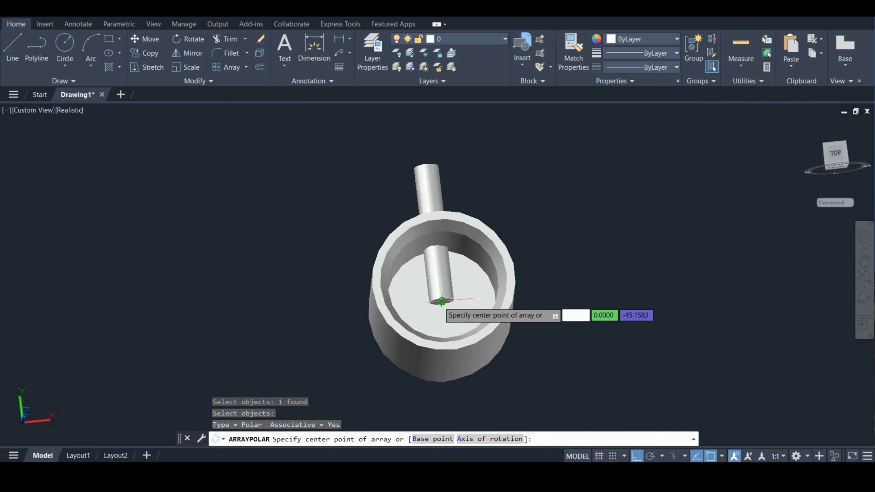
pyautogui.click(442, 301)
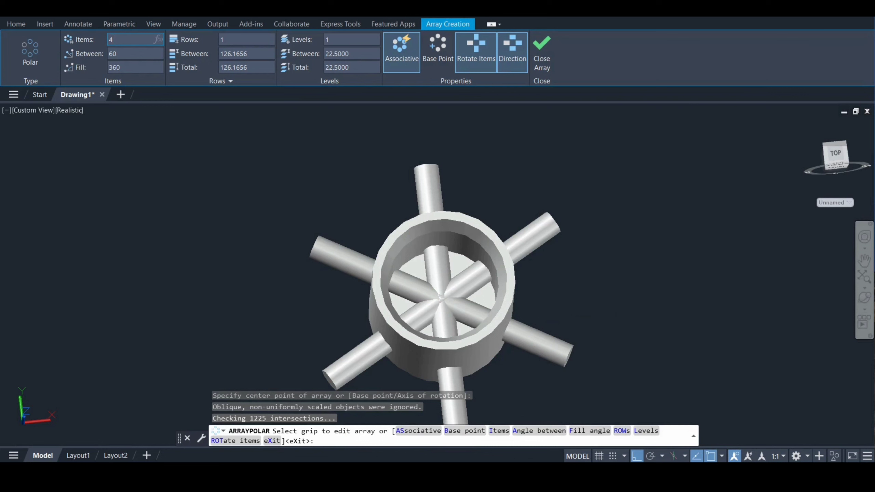
pyautogui.press('Return')
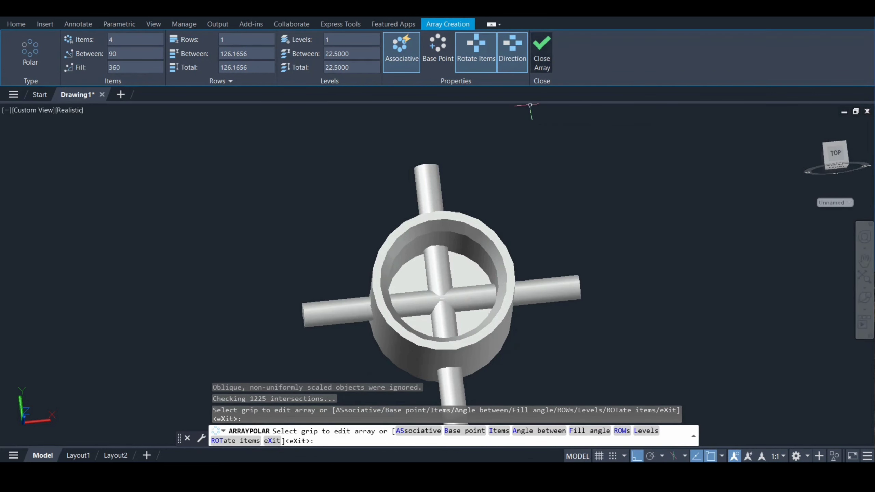
pyautogui.click(541, 52)
# - Explode the polar array of rods into separate solids
pyautogui.write('x')
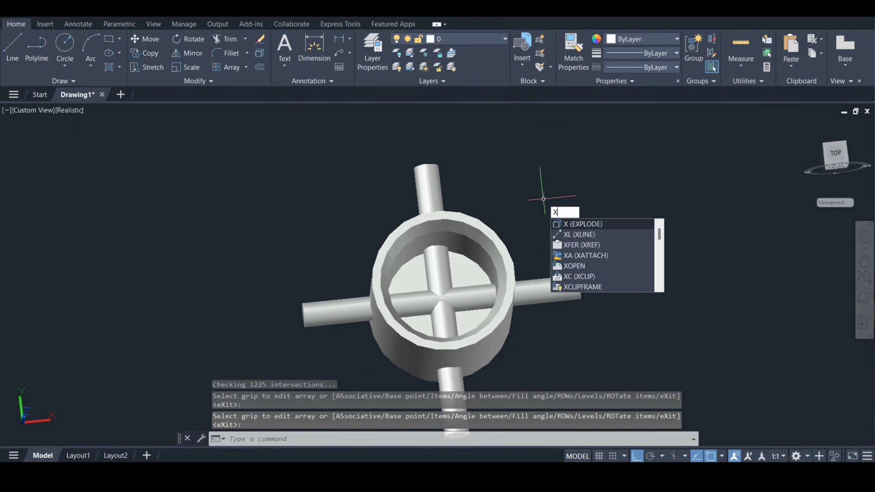
pyautogui.press('Return')
pyautogui.click(559, 289)
pyautogui.press('Return')
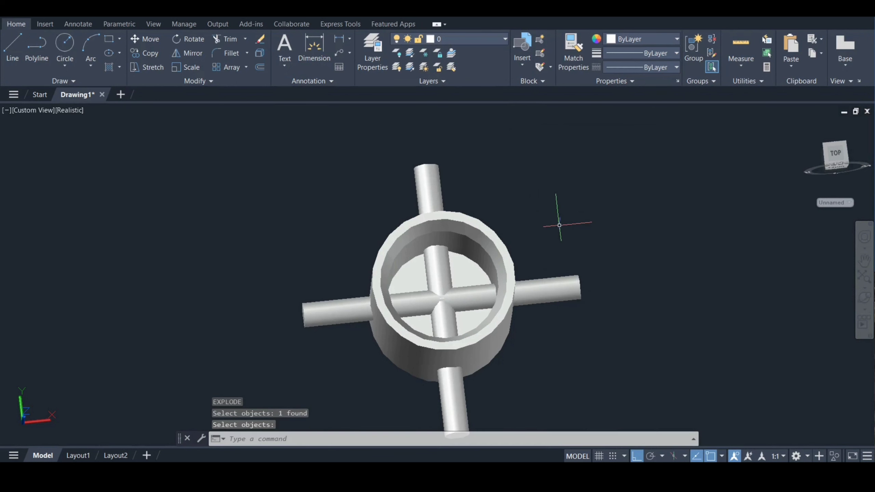
# - Subtract the four radial rods from the stepped cylindrical body to cut holes through the larger cylinder's wall
pyautogui.write('Su')
pyautogui.press('Return')
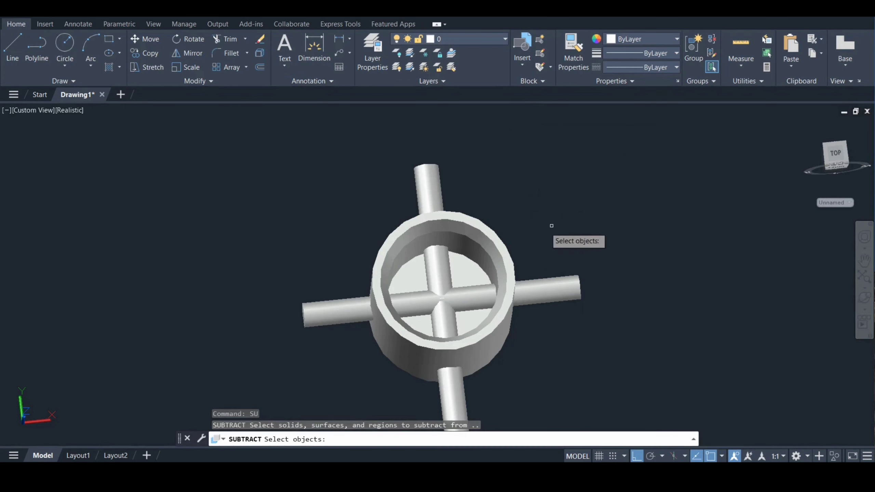
pyautogui.click(511, 238)
pyautogui.press('Return')
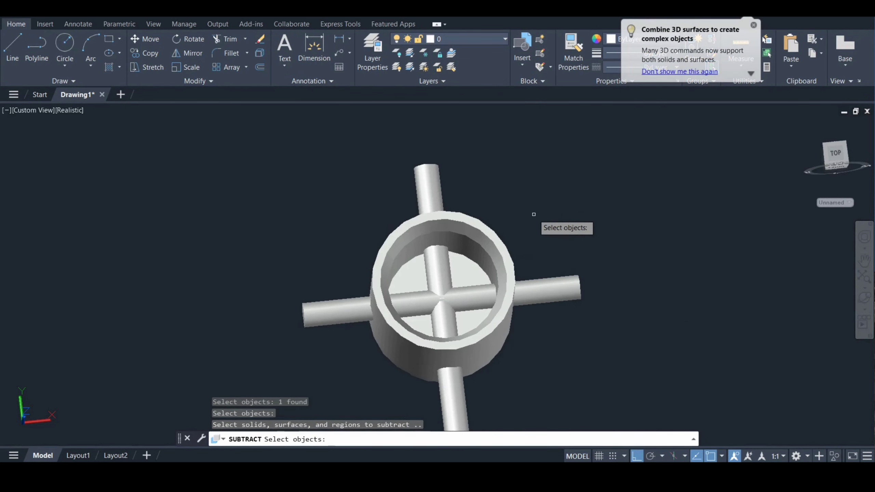
pyautogui.click(552, 298)
pyautogui.click(441, 297)
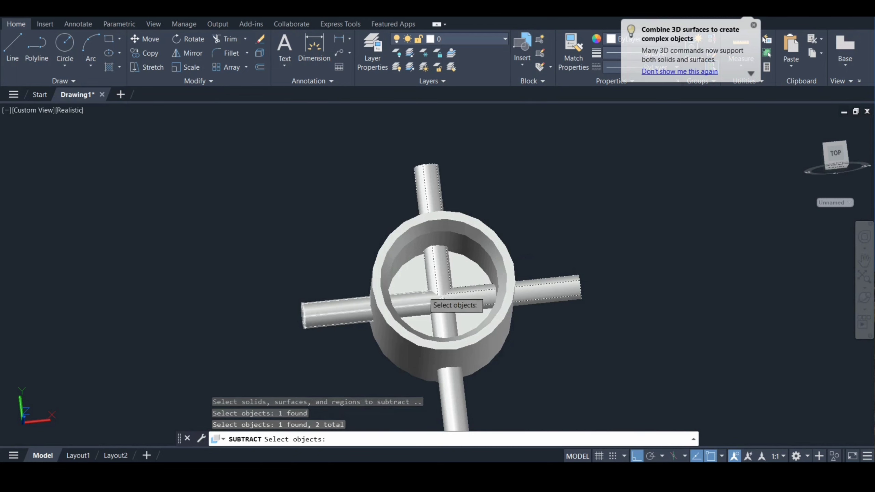
pyautogui.click(427, 303)
pyautogui.click(442, 303)
pyautogui.press('Return')
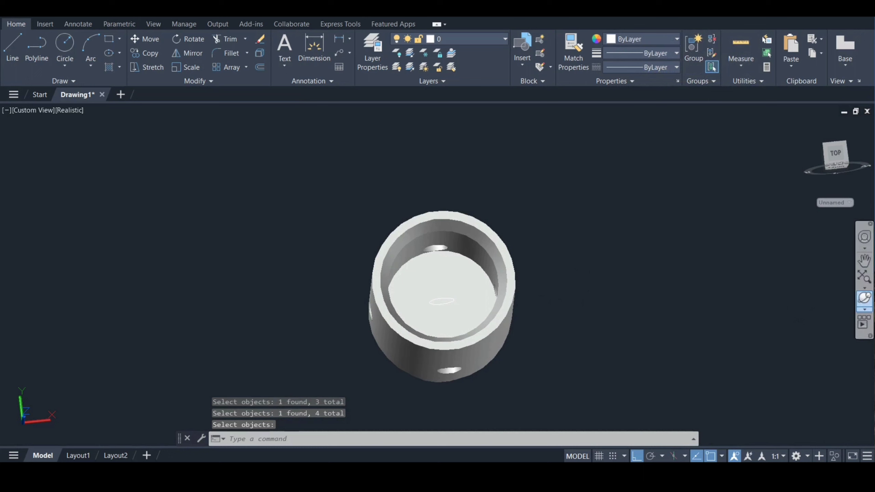
# - Fillet the edge where the smaller cylinder meets the larger cylinder's shoulder with a radius of 3, using FILLETEDGE
pyautogui.click(864, 297)
pyautogui.moveTo(483, 330); pyautogui.dragTo(463, 171)
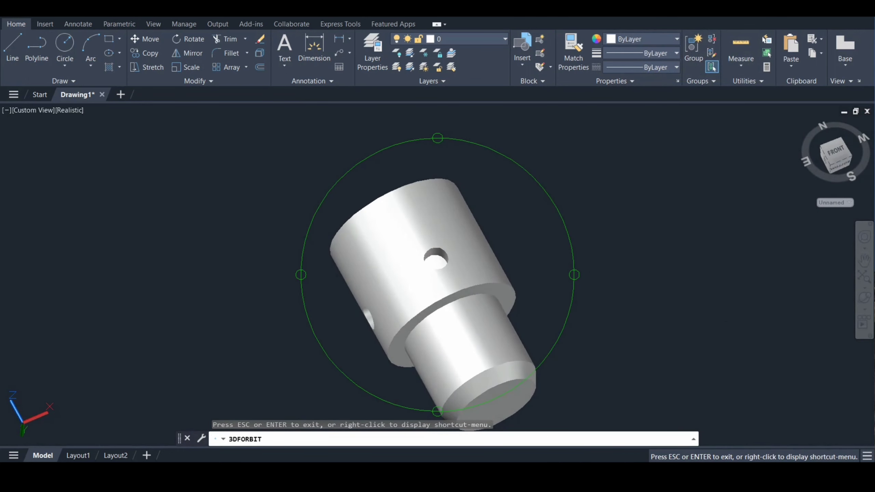
pyautogui.press('Escape')
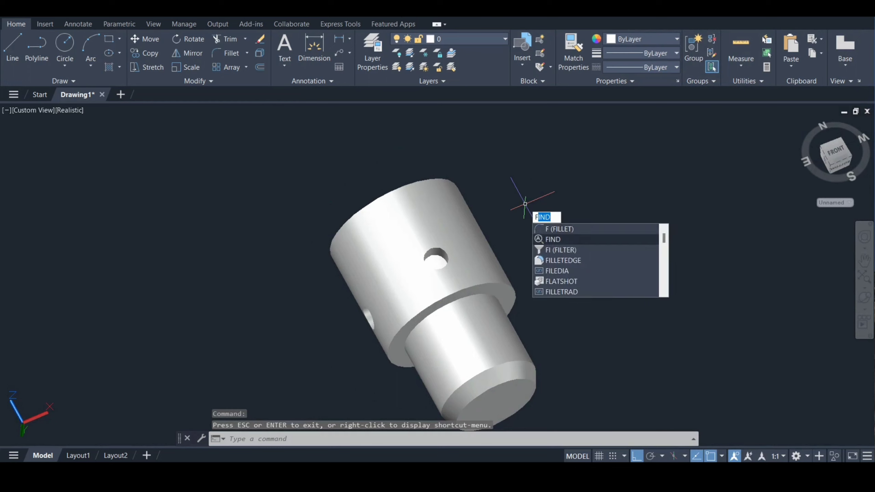
pyautogui.write('Il')
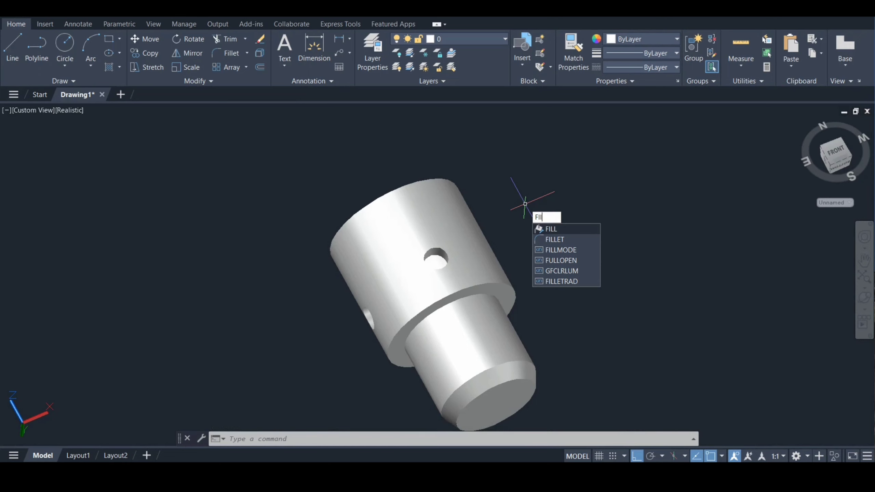
pyautogui.write('eted')
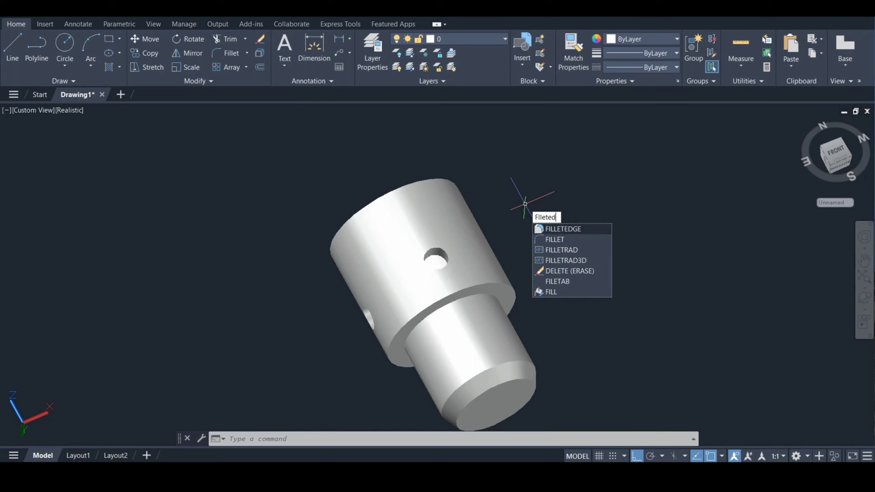
pyautogui.click(586, 228)
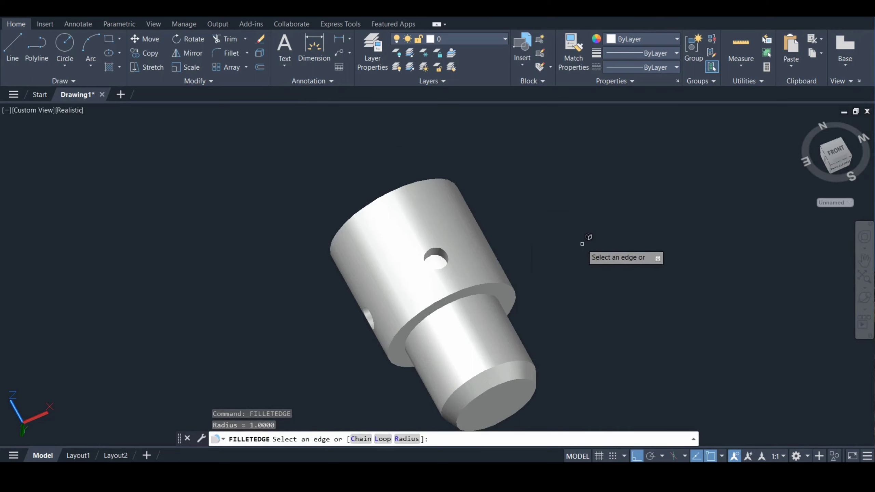
pyautogui.click(487, 294)
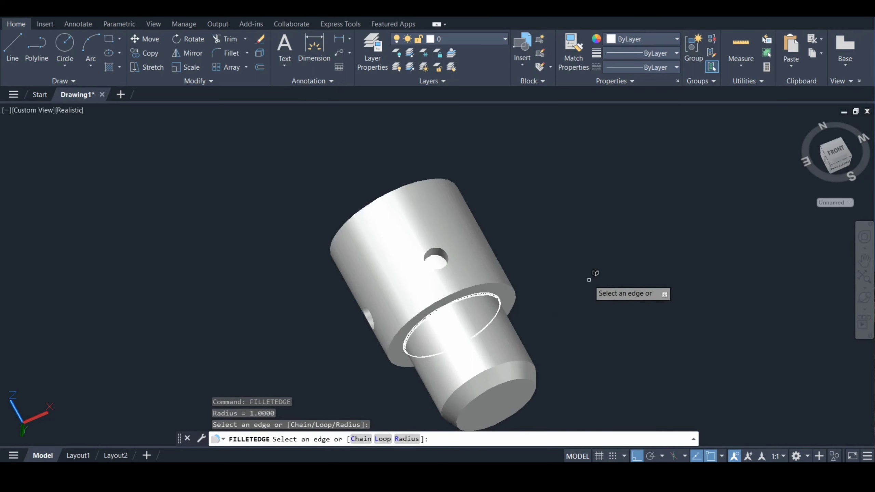
pyautogui.press('Return')
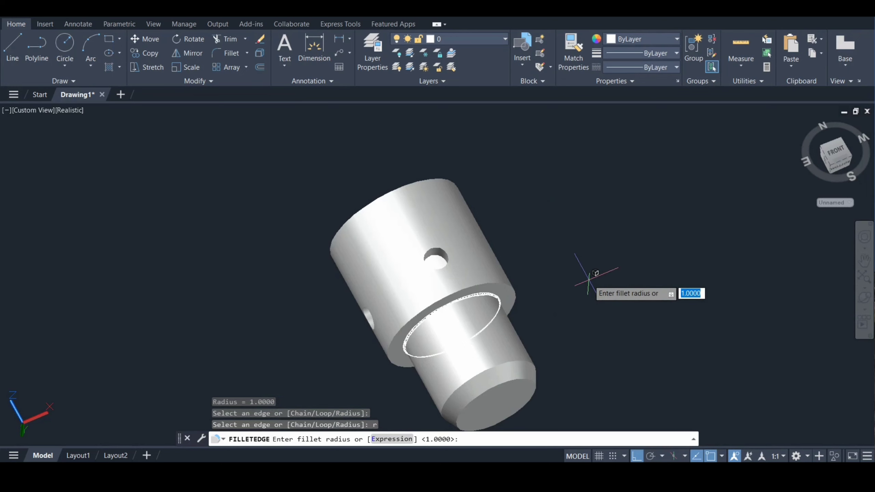
pyautogui.write('3')
pyautogui.press('Return')
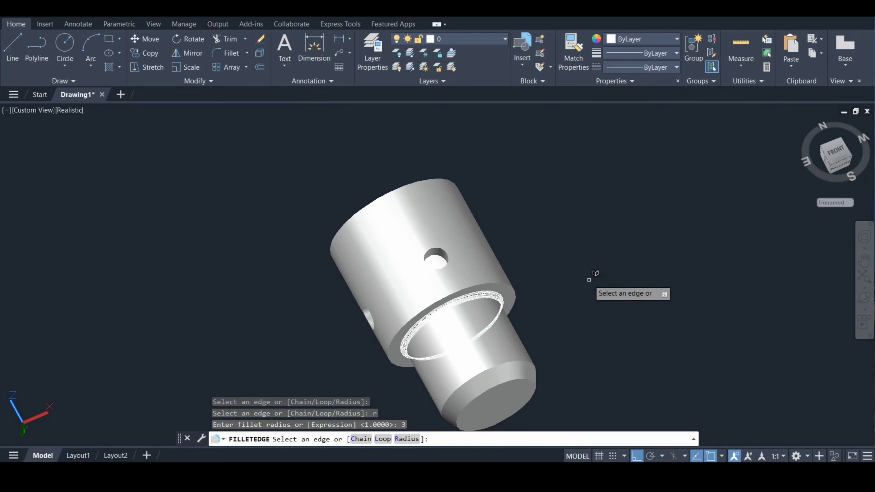
pyautogui.press('Return')
pyautogui.press('Return')
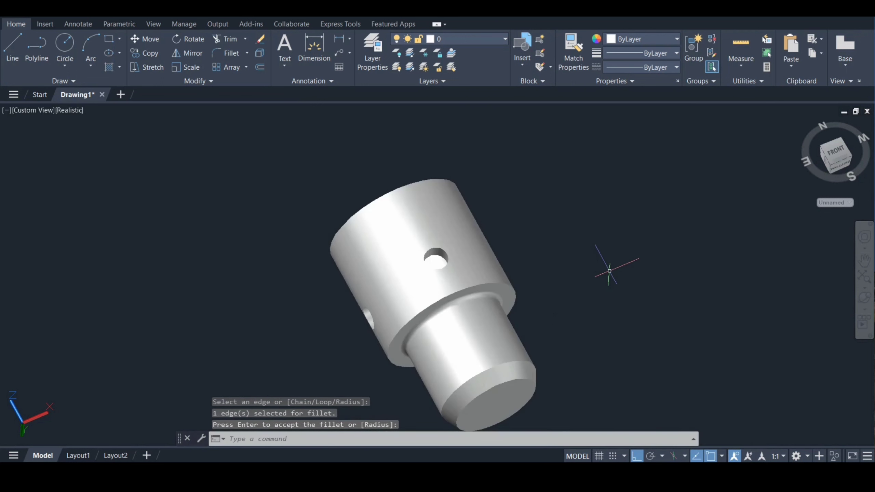
# - Explode the drilled and filleted cylindrical solid into its individual faces
pyautogui.click(864, 298)
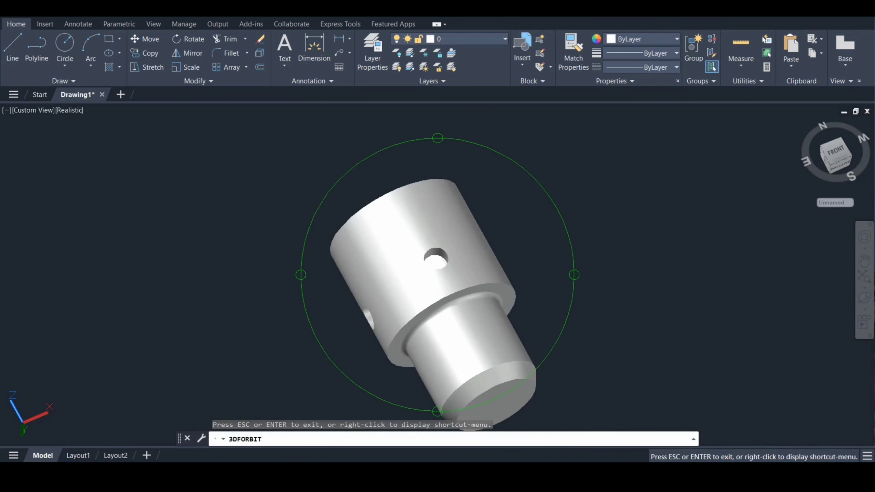
pyautogui.moveTo(438, 275); pyautogui.dragTo(483, 269)
pyautogui.moveTo(620, 220); pyautogui.dragTo(584, 250)
pyautogui.press('Escape')
pyautogui.moveTo(568, 223); pyautogui.dragTo(542, 190, button='middle')
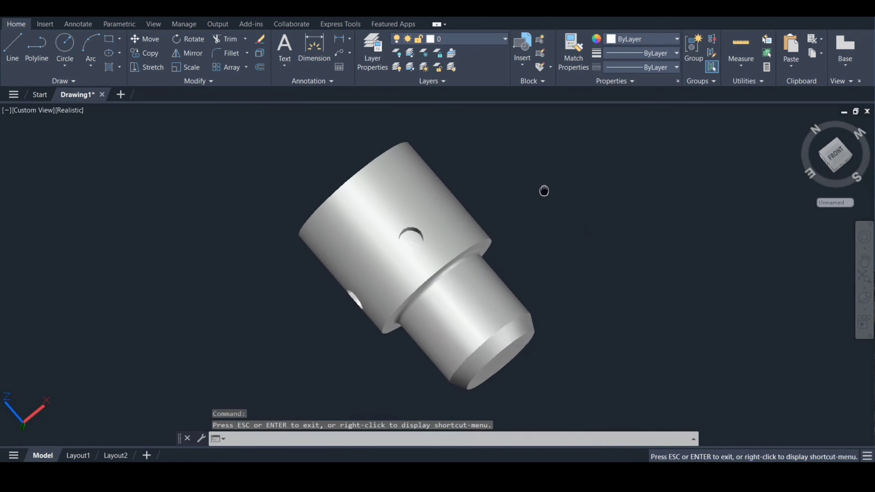
pyautogui.write('x')
pyautogui.press('Return')
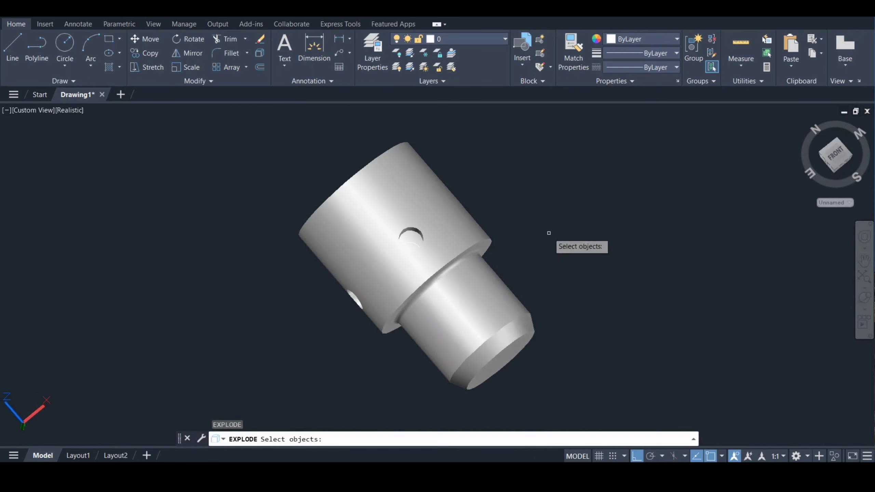
pyautogui.click(448, 234)
pyautogui.press('Return')
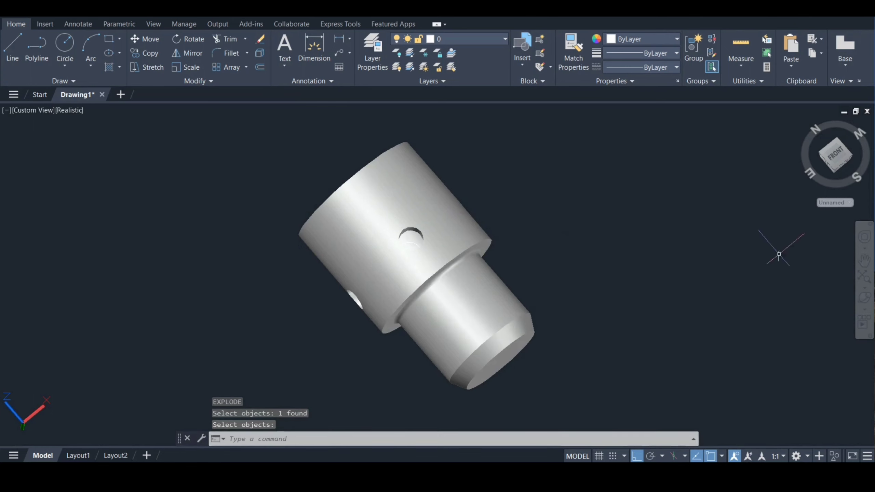
# - Erase the leftover small circle at the centre of the hollow's floor
pyautogui.click(864, 297)
pyautogui.moveTo(396, 220); pyautogui.dragTo(522, 307)
pyautogui.press('Escape')
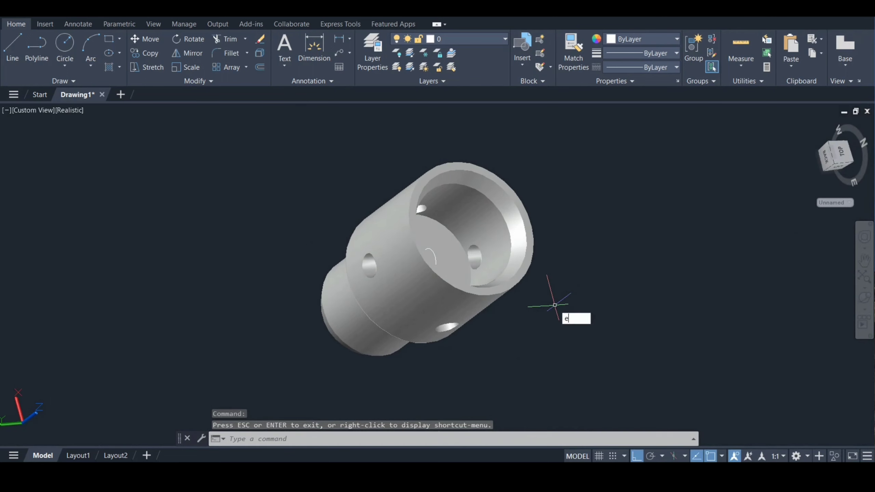
pyautogui.write('e')
pyautogui.press('Return')
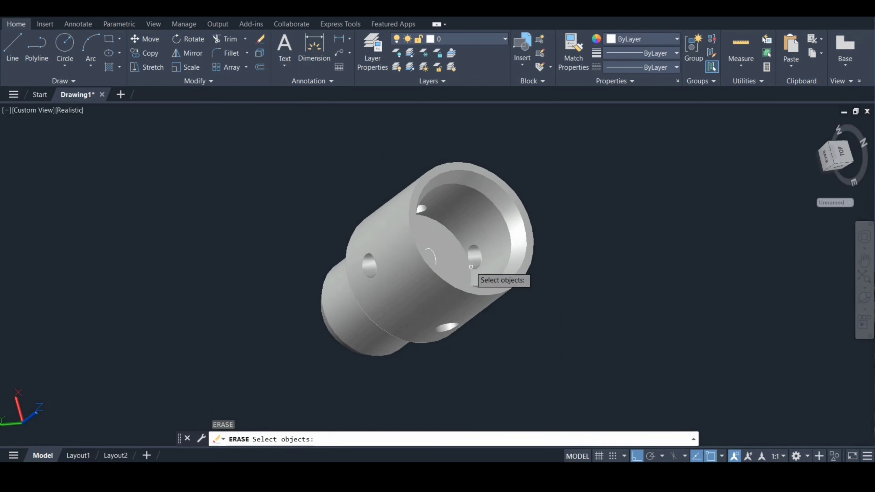
pyautogui.click(438, 253)
pyautogui.press('Return')
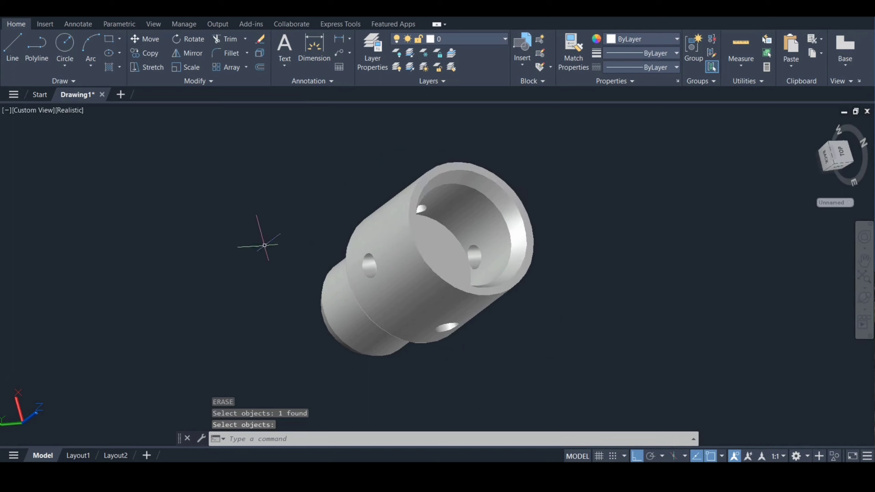
# - Open the Materials Browser with the RMAT command
pyautogui.write('rmat')
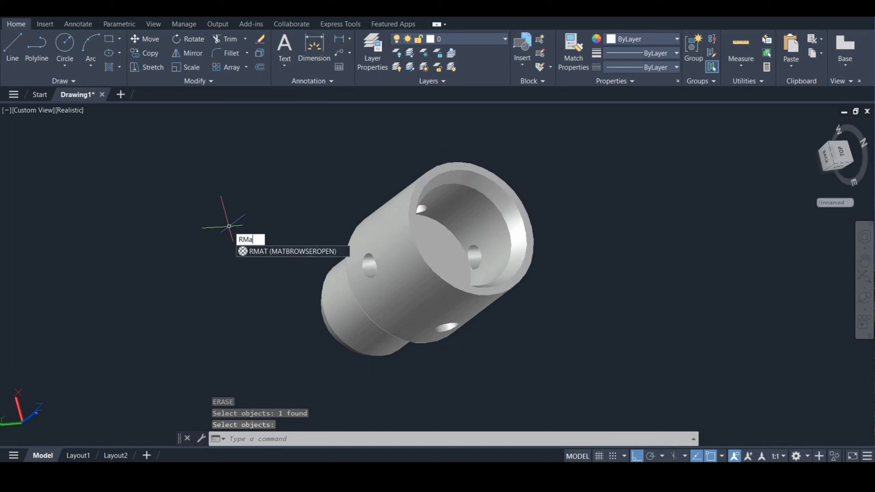
pyautogui.press('Return')
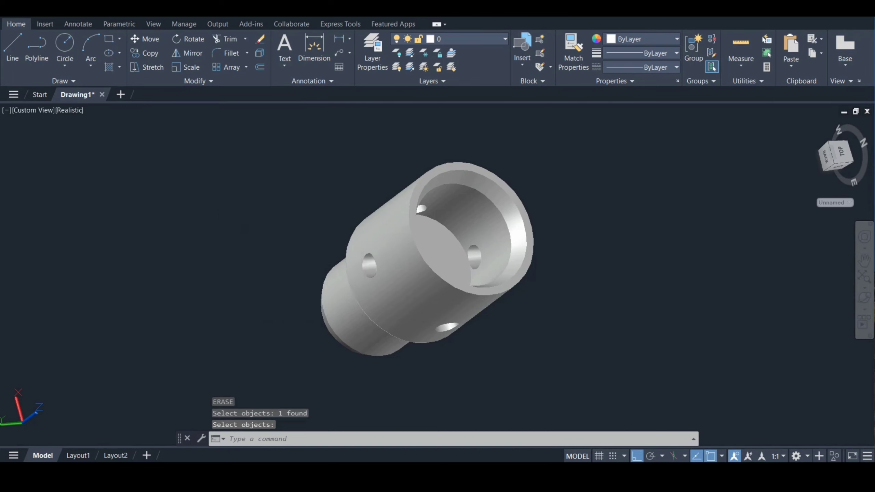
pyautogui.press('Escape')
pyautogui.write('RMAT')
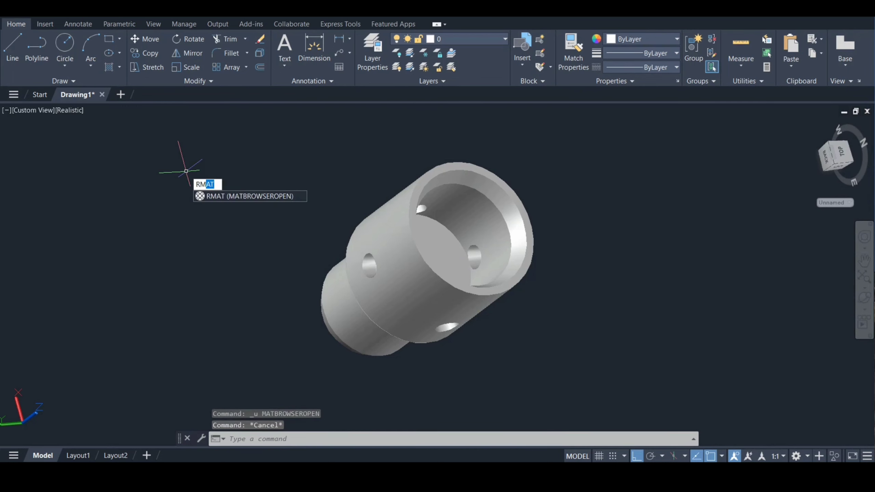
pyautogui.press('Return')
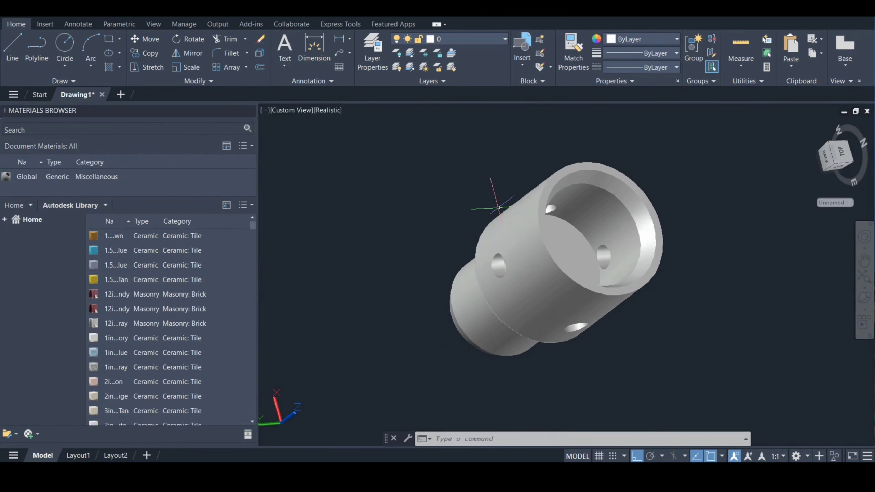
# - Assign the yellow "LE...On" plastic material from the Autodesk Library to the larger cylinder's outer surface and open-end rim
pyautogui.click(526, 214)
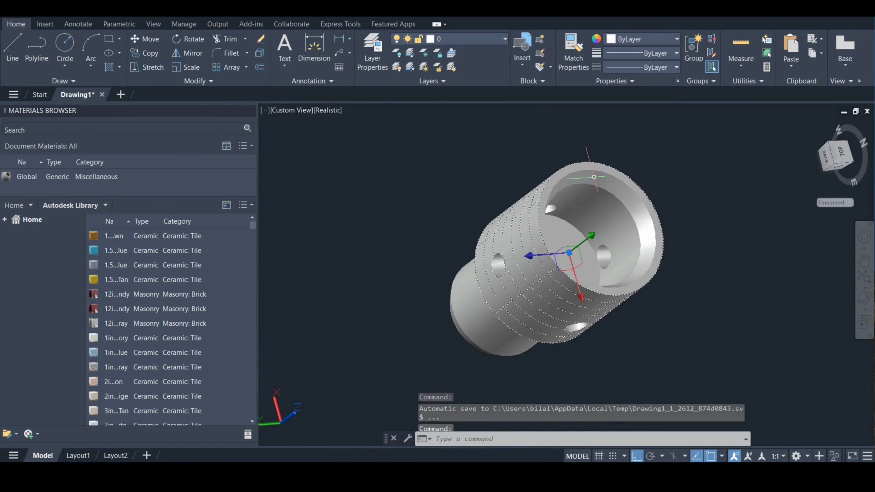
pyautogui.click(593, 162)
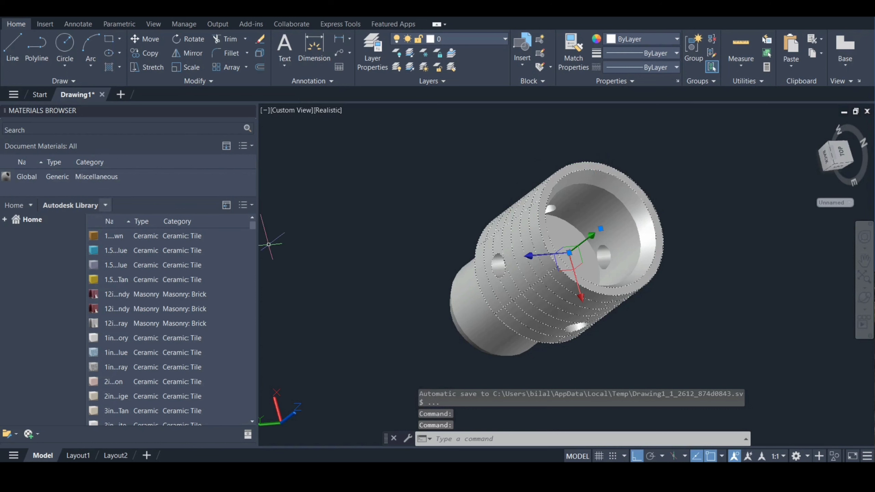
pyautogui.click(105, 206)
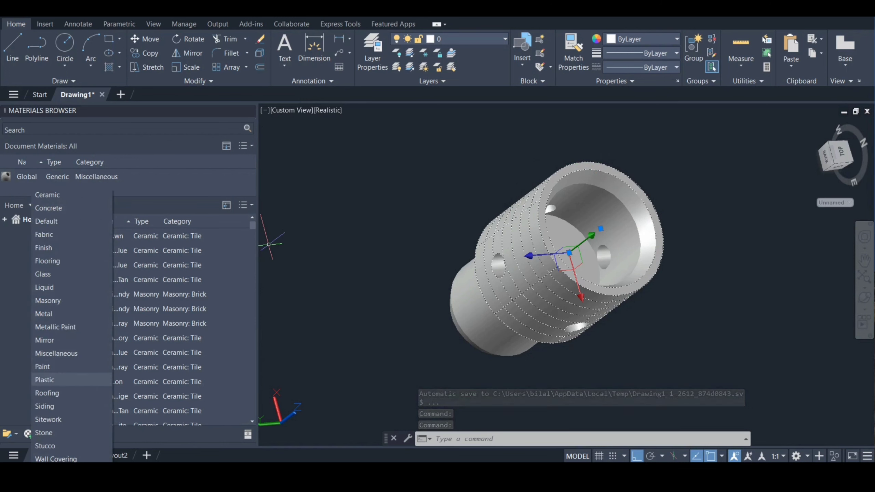
pyautogui.click(45, 379)
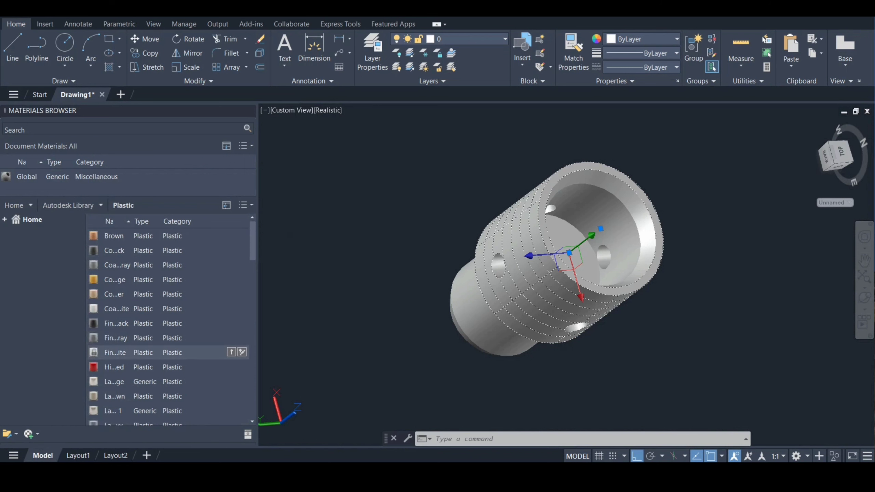
pyautogui.scroll(-5, 169, 326)
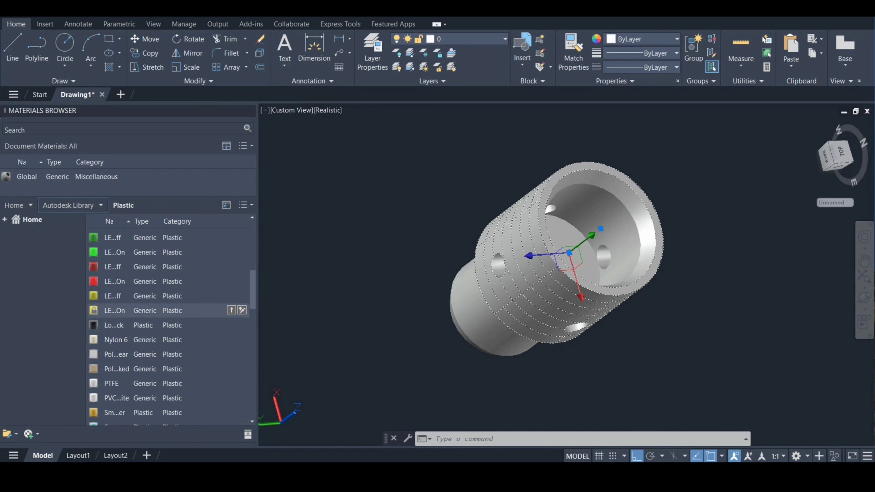
pyautogui.click(243, 310)
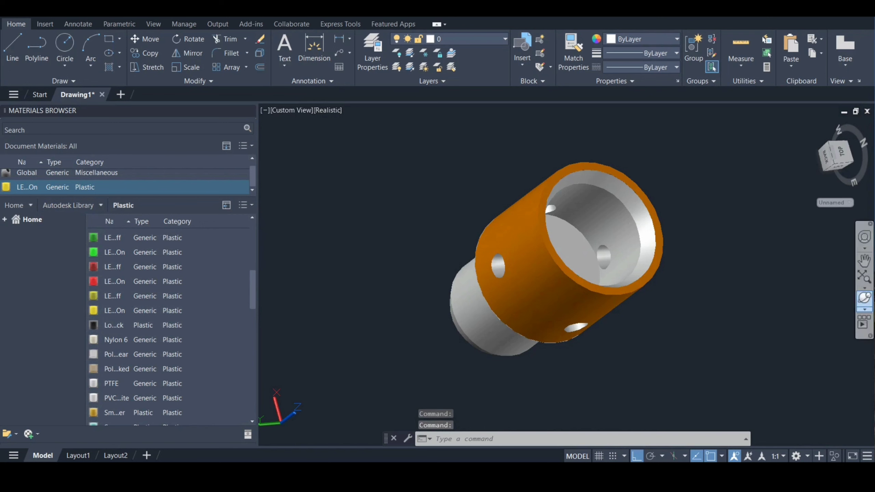
# - Assign the yellow "LE...On" plastic material to the inner walls of all four radial holes
pyautogui.keyDown('ctrl'); pyautogui.click(603, 257); pyautogui.keyUp('ctrl')
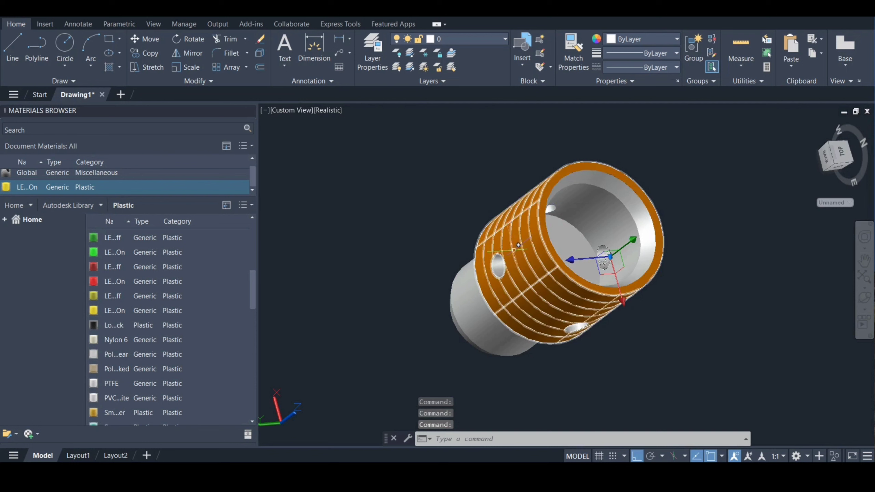
pyautogui.keyDown('ctrl'); pyautogui.click(498, 261); pyautogui.keyUp('ctrl')
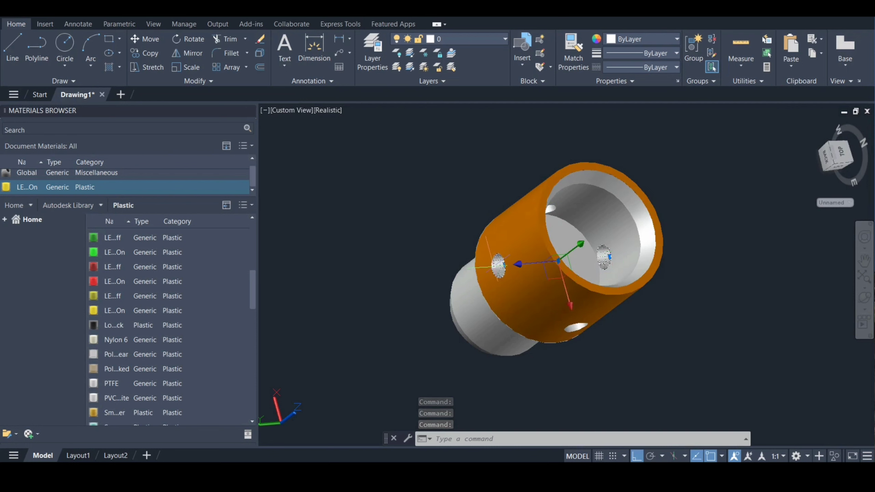
pyautogui.keyDown('ctrl'); pyautogui.click(578, 327); pyautogui.keyUp('ctrl')
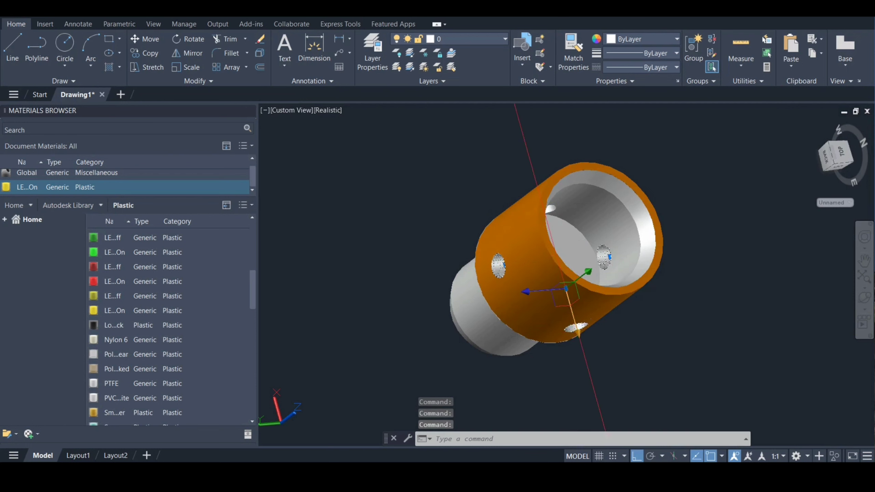
pyautogui.click(864, 298)
pyautogui.moveTo(637, 290); pyautogui.dragTo(585, 289)
pyautogui.press('Escape')
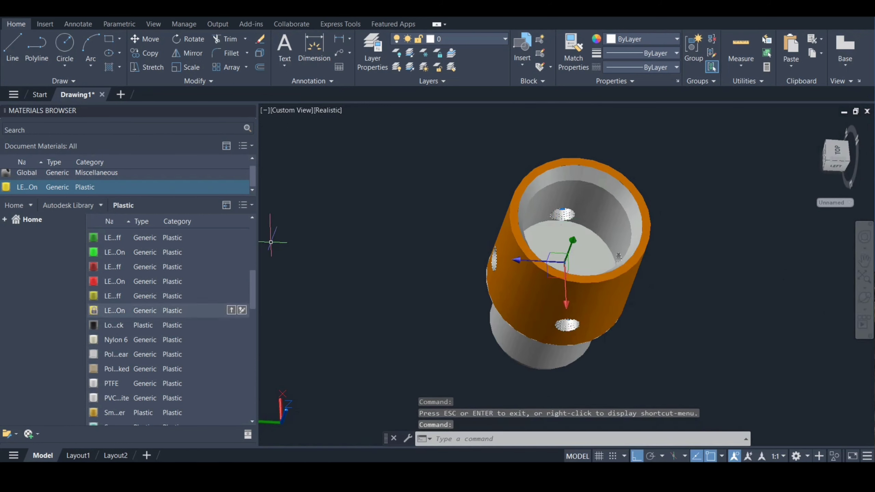
pyautogui.scroll(1, 207, 238)
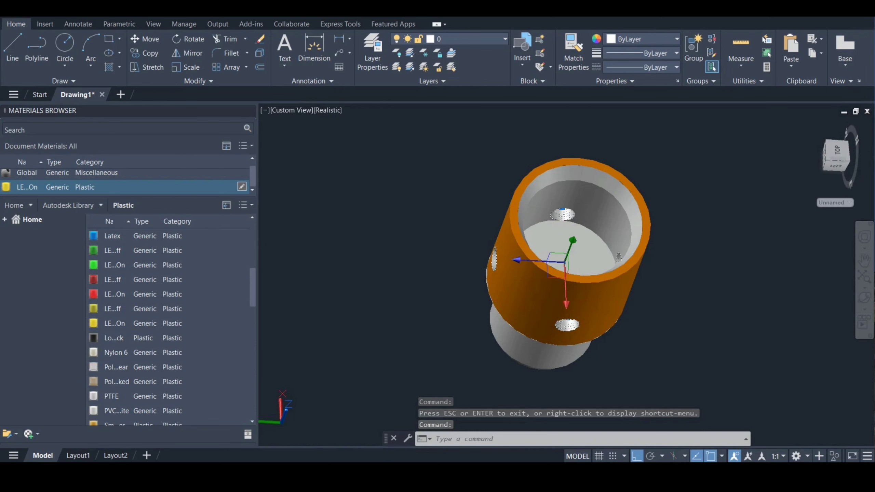
pyautogui.rightClick(147, 189)
pyautogui.click(186, 196)
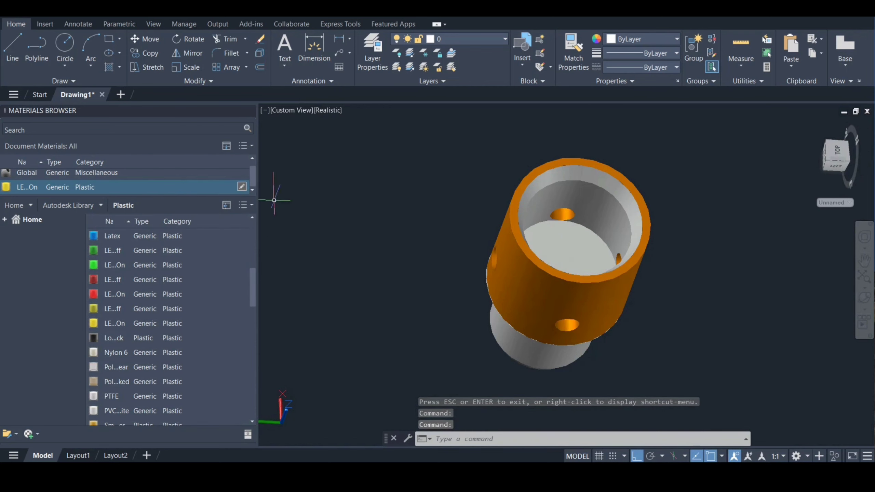
# - Assign the yellow "LE...On" plastic material to the flat shoulder face under the larger cylinder
pyautogui.click(864, 298)
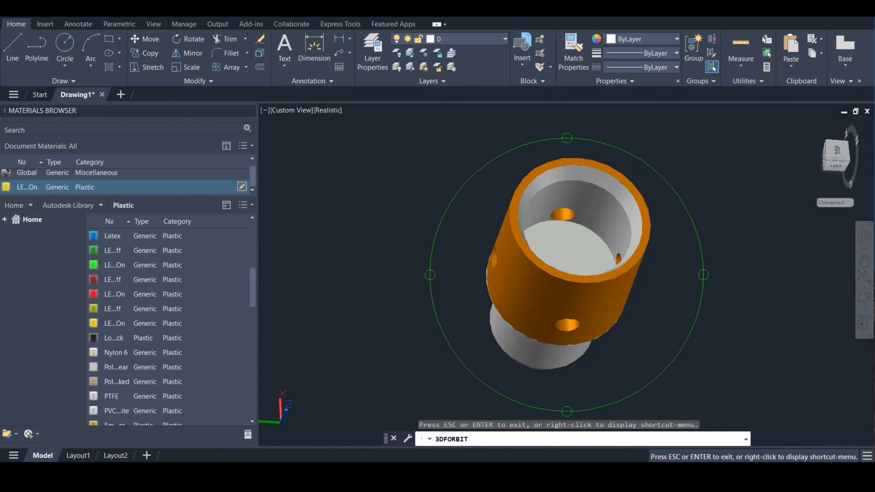
pyautogui.moveTo(572, 303); pyautogui.dragTo(568, 190)
pyautogui.moveTo(565, 262); pyautogui.dragTo(572, 239)
pyautogui.press('Escape')
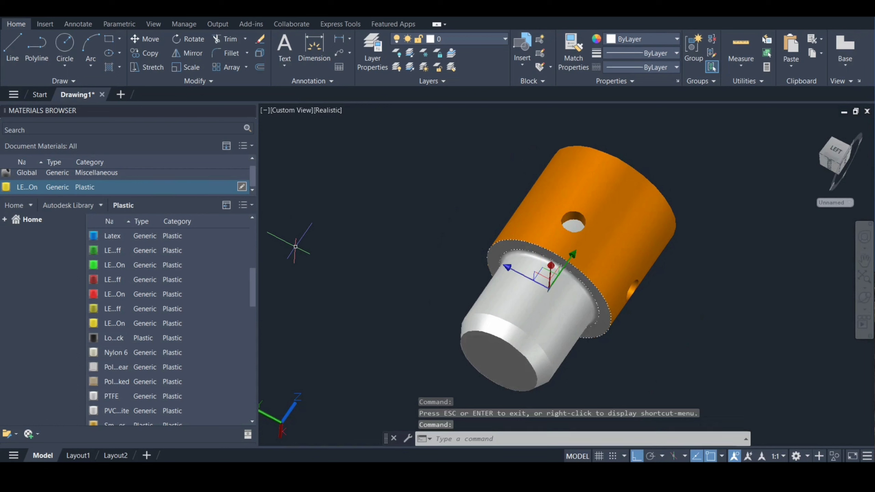
pyautogui.rightClick(71, 188)
pyautogui.click(114, 195)
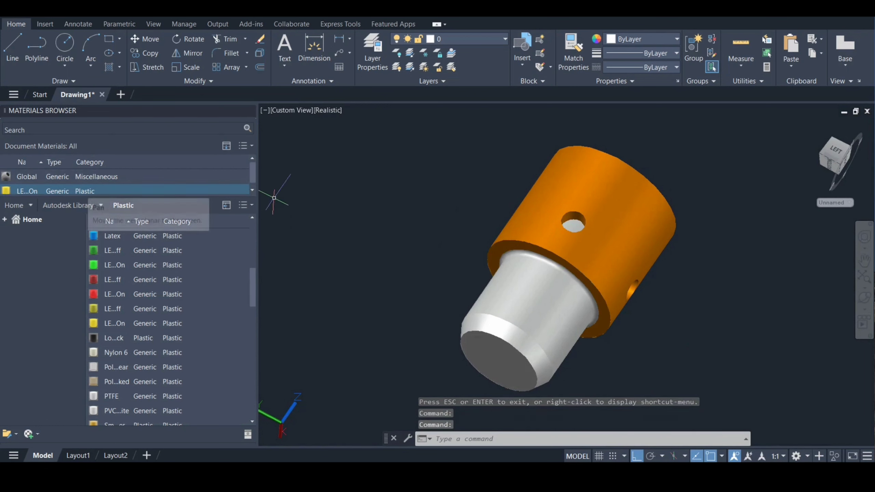
# - Add the "Alu...tin" material, category Metal: Fabricated, from the library's Metal category to the document materials
pyautogui.scroll(-1, 124, 181)
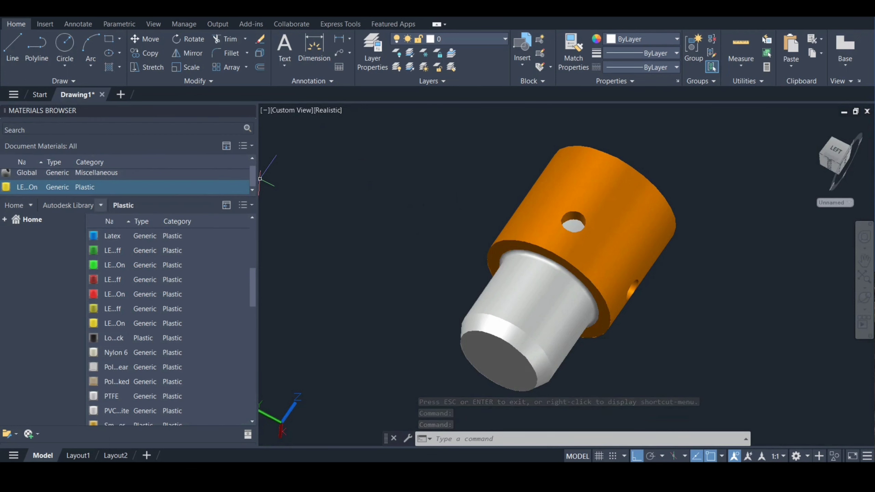
pyautogui.click(100, 205)
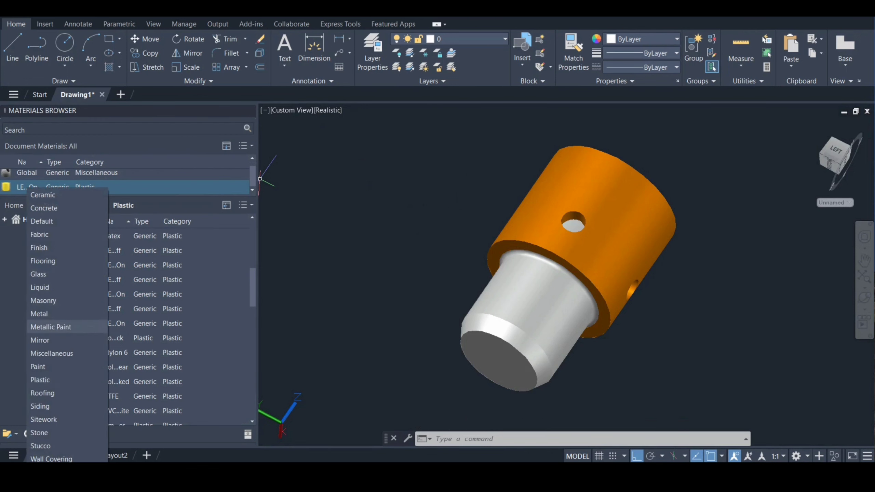
pyautogui.click(51, 327)
pyautogui.click(100, 205)
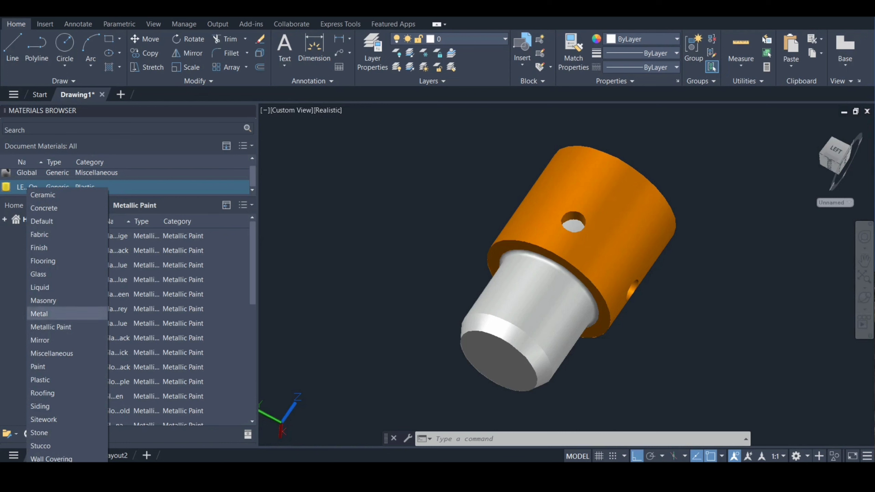
pyautogui.click(51, 314)
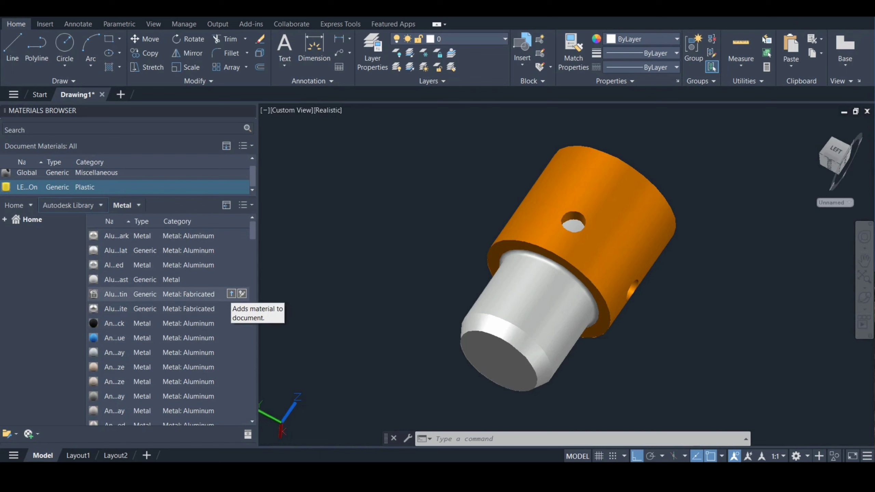
pyautogui.click(231, 294)
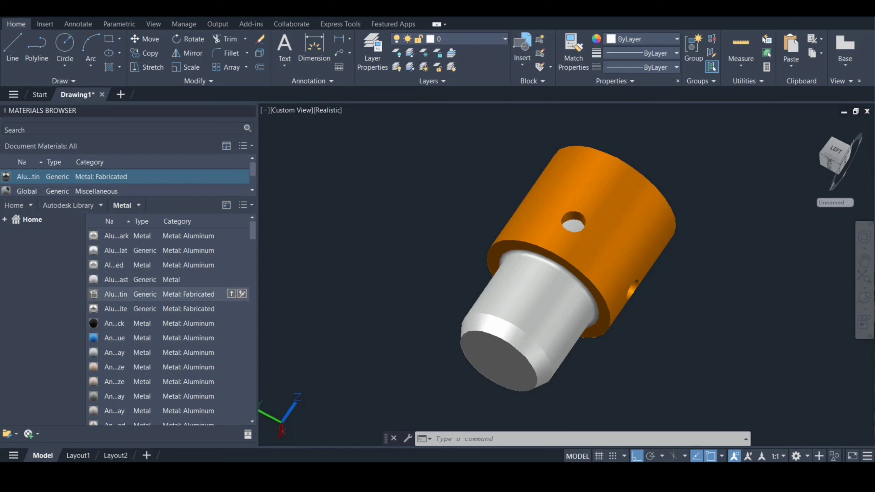
# - Assign the "Alu...tin" metal material to the smaller cylinder's side surface, bevelled edge and end face
pyautogui.click(499, 335)
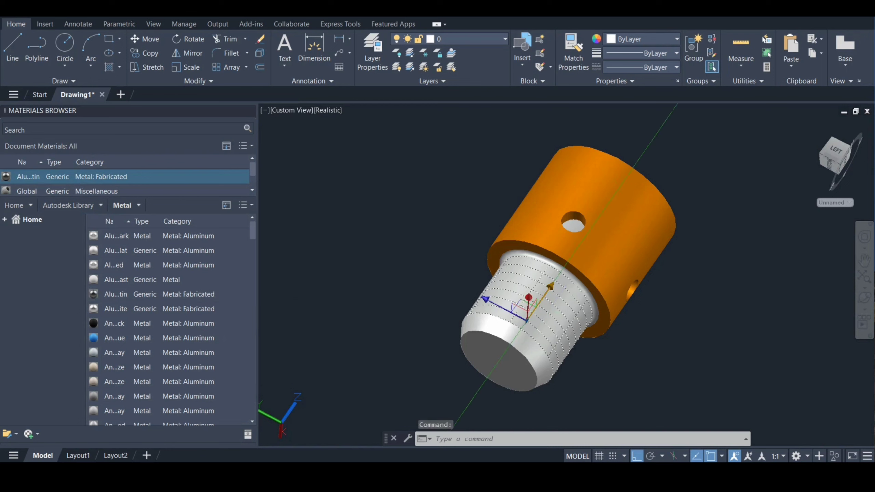
pyautogui.click(495, 347)
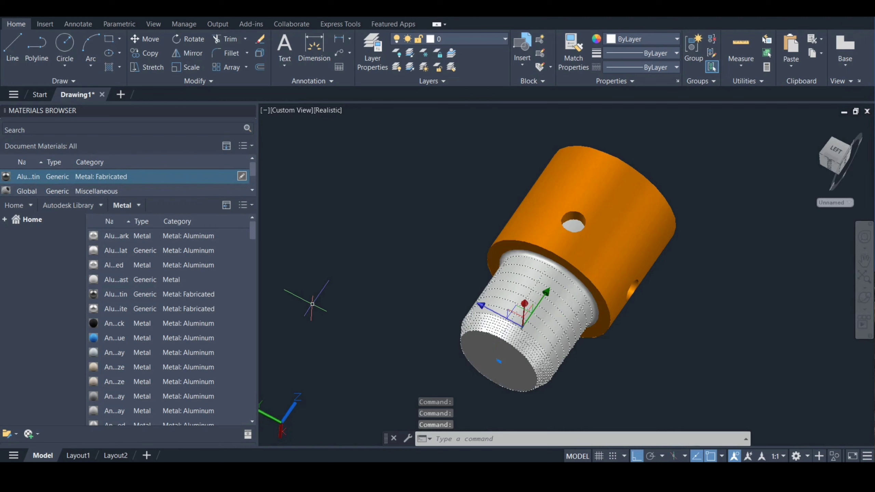
pyautogui.rightClick(121, 177)
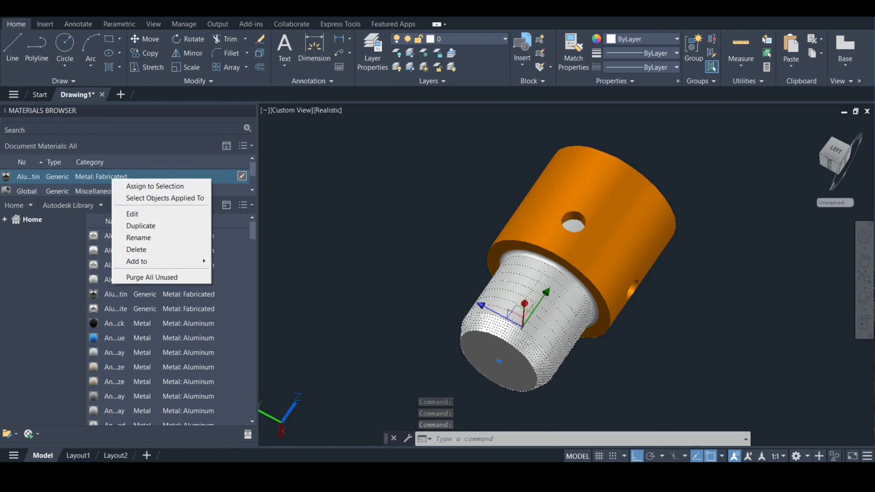
pyautogui.click(145, 186)
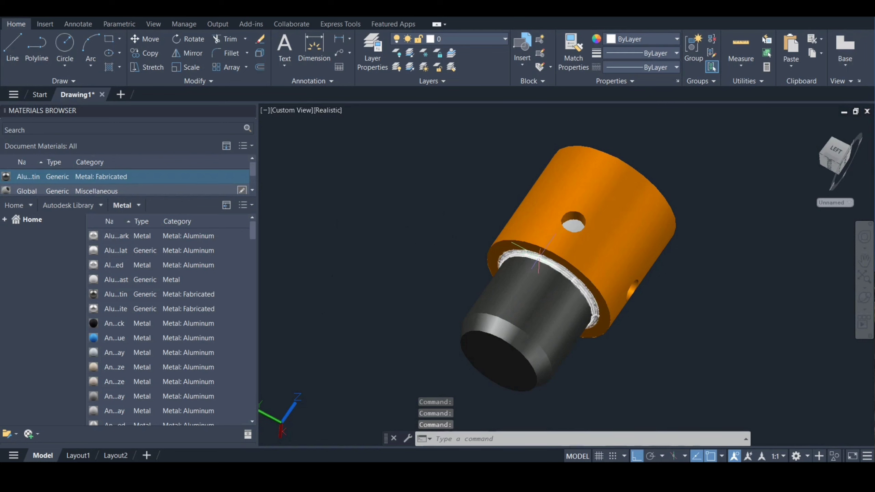
# - Assign the yellow "LE...On" plastic material to the fillet between the smaller cylinder and the shoulder
pyautogui.click(540, 256)
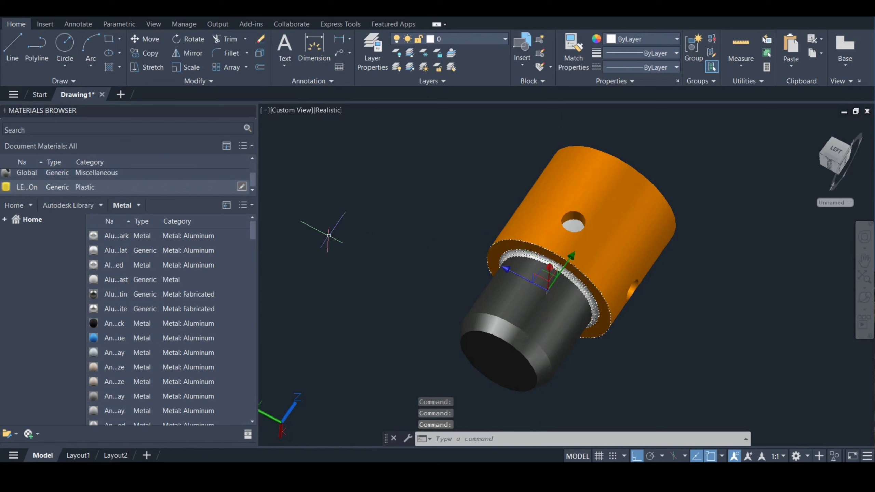
pyautogui.rightClick(100, 187)
pyautogui.click(138, 194)
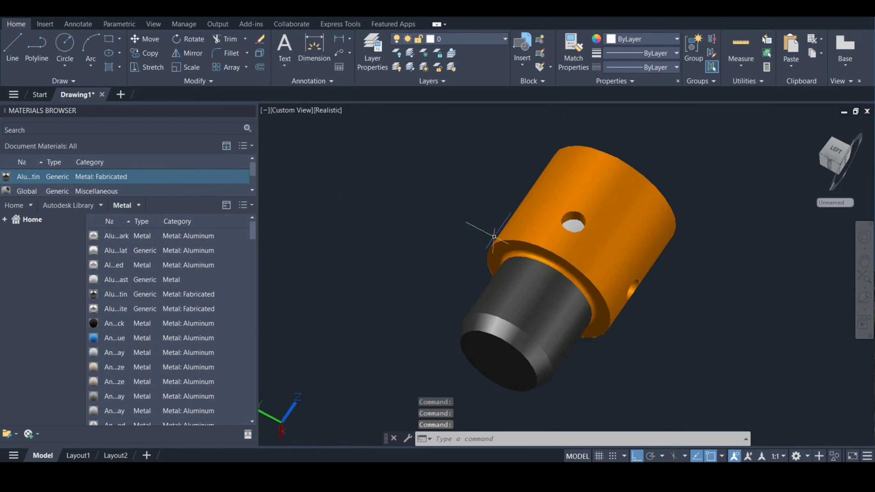
# - Assign the "Alu...tin" metal material to the hollow's inner wall and the sloped surface at its opening
pyautogui.click(865, 298)
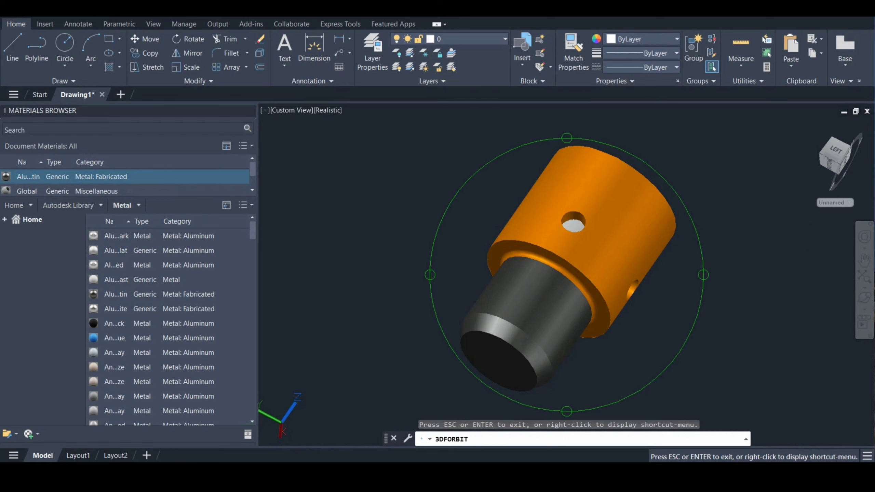
pyautogui.moveTo(565, 265); pyautogui.dragTo(560, 379)
pyautogui.press('Escape')
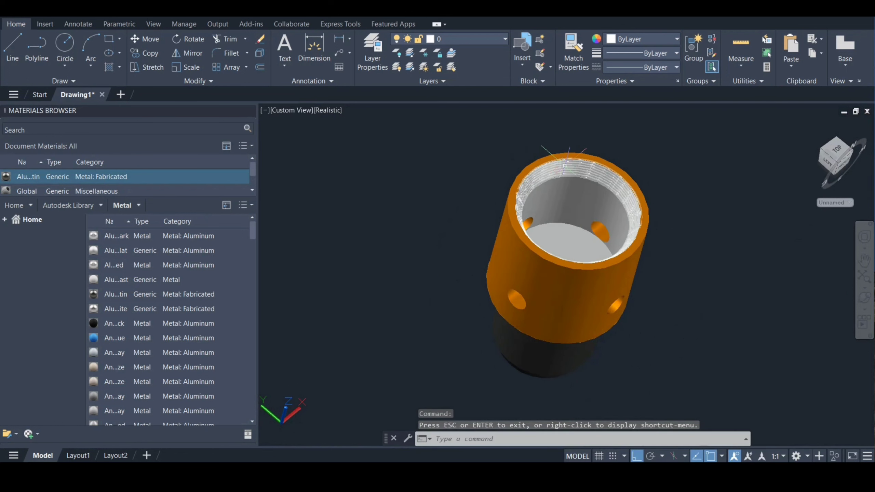
pyautogui.click(565, 178)
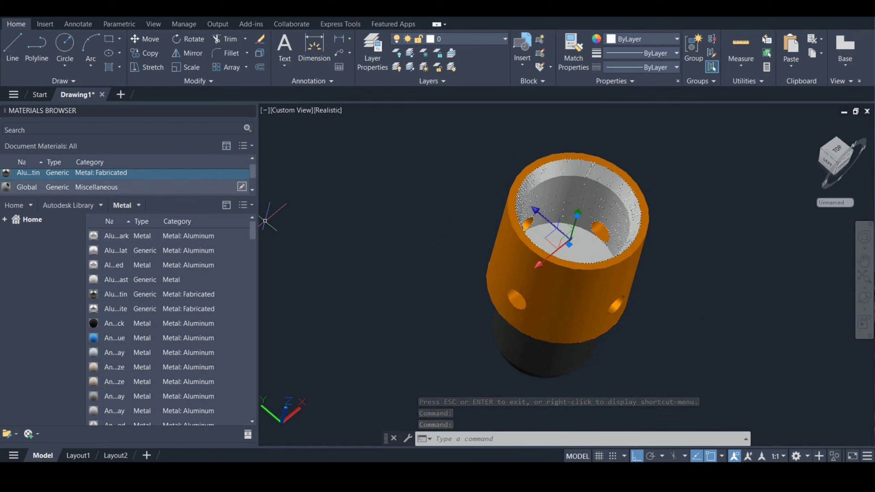
pyautogui.scroll(1, 138, 182)
pyautogui.scroll(-1, 137, 182)
pyautogui.scroll(1, 137, 182)
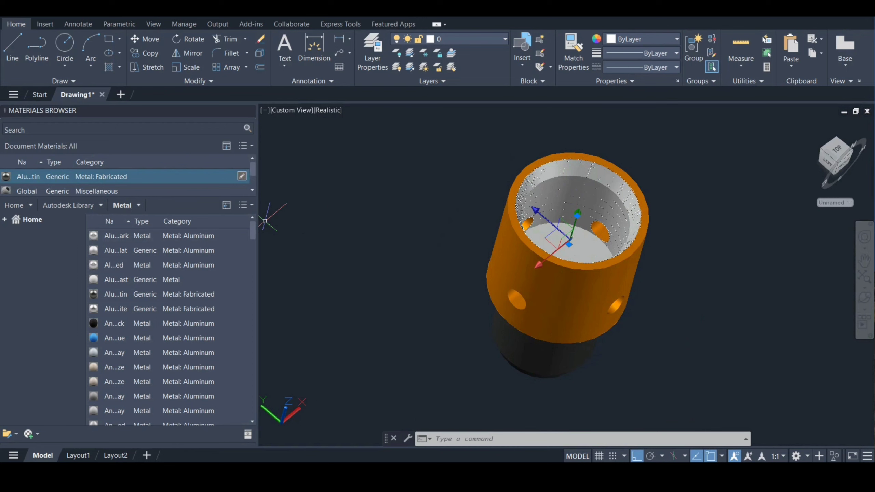
pyautogui.rightClick(114, 176)
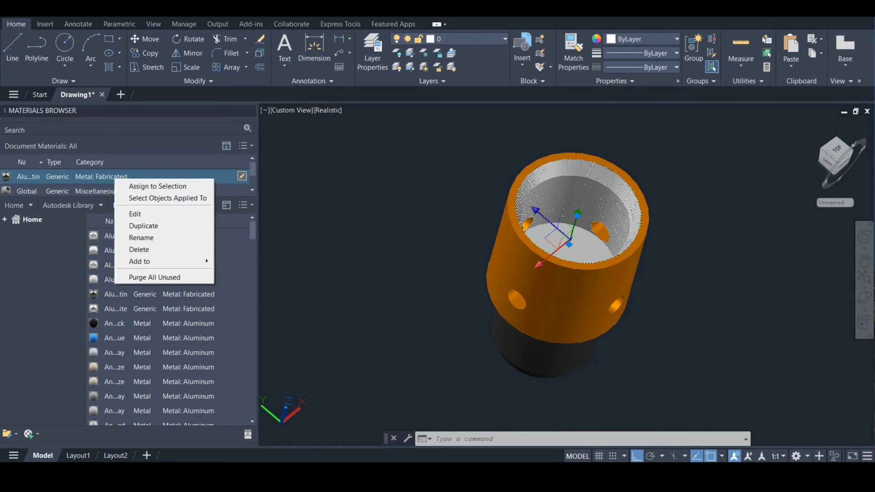
pyautogui.click(131, 186)
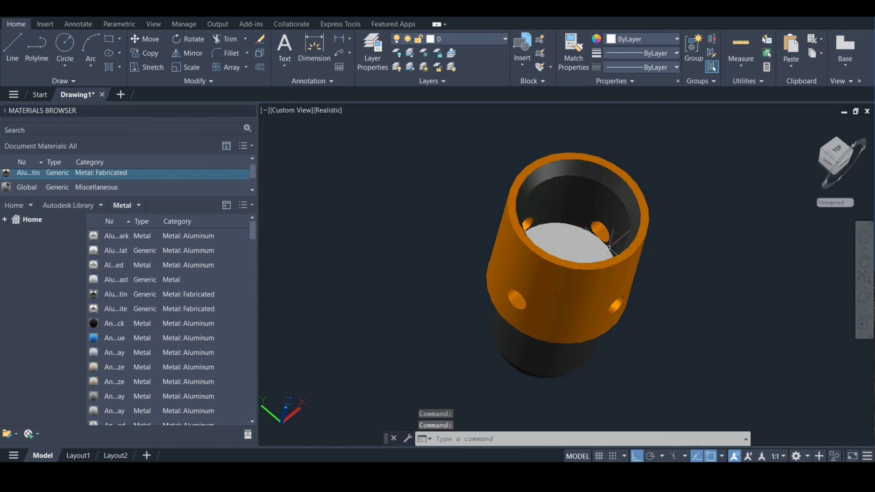
# - Assign the yellow "LE...On" plastic material to the circular floor of the hollow
pyautogui.click(579, 243)
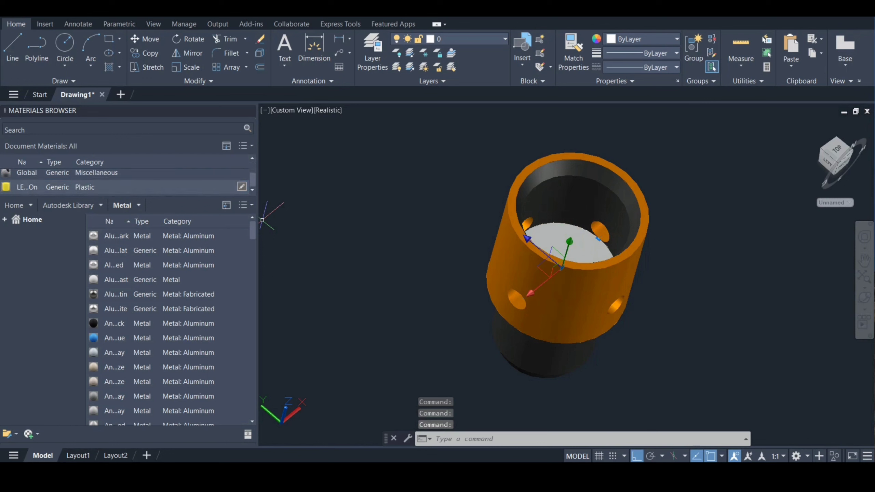
pyautogui.rightClick(110, 293)
pyautogui.click(144, 191)
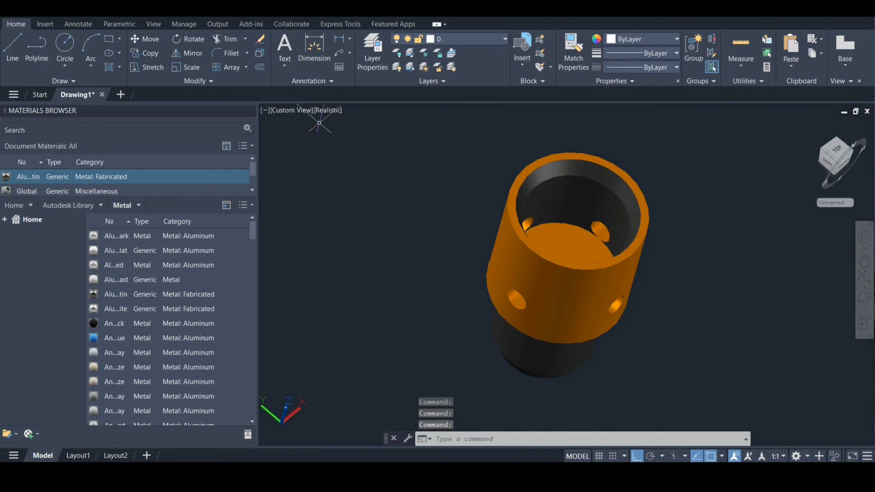
# - Close the Materials Browser and orbit around the finished part to inspect its materials
pyautogui.click(248, 110)
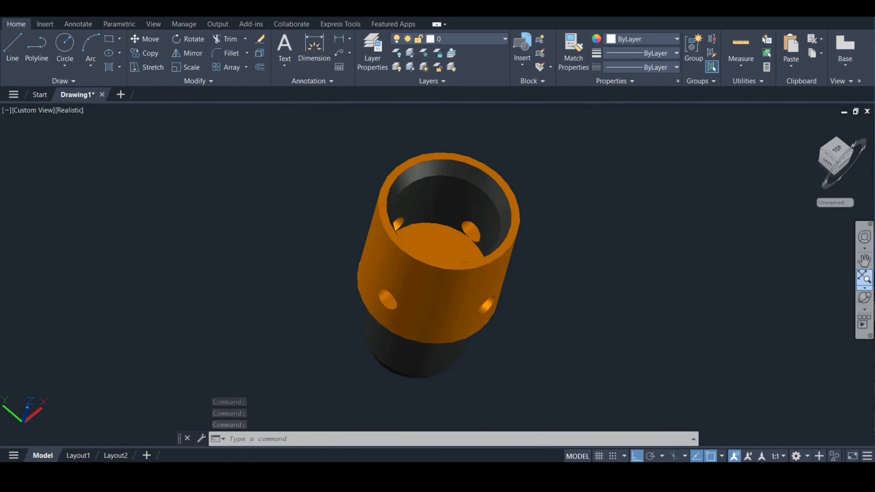
pyautogui.click(864, 298)
pyautogui.moveTo(434, 348)
pyautogui.mouseDown()
pyautogui.moveTo(436, 299)
pyautogui.moveTo(472, 193)
pyautogui.moveTo(355, 220)
pyautogui.moveTo(320, 248)
pyautogui.moveTo(297, 220)
pyautogui.moveTo(385, 165)
pyautogui.moveTo(373, 255)
pyautogui.moveTo(359, 275)
pyautogui.moveTo(372, 156)
pyautogui.moveTo(421, 207)
pyautogui.moveTo(413, 258)
pyautogui.moveTo(323, 238)
pyautogui.moveTo(354, 207)
pyautogui.moveTo(447, 245)
pyautogui.moveTo(438, 321)
pyautogui.moveTo(379, 324)
pyautogui.moveTo(431, 276)
pyautogui.moveTo(396, 224)
pyautogui.moveTo(437, 241)
pyautogui.mouseUp()
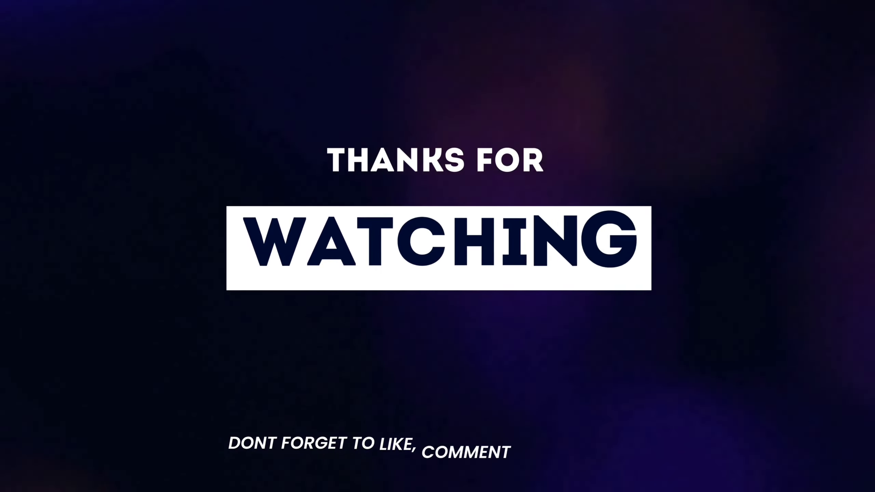